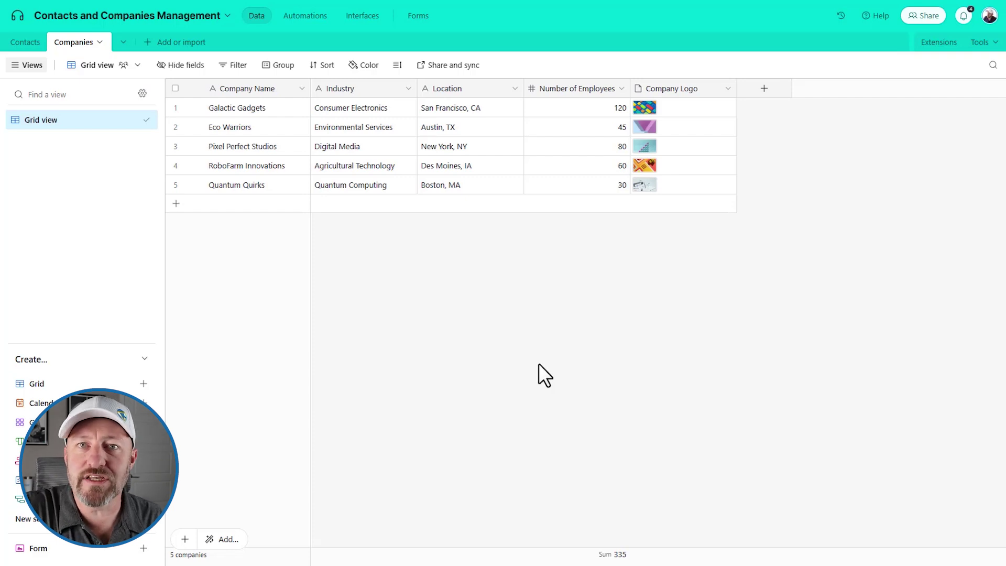
Step: Compare the Contacts table, including a profile photo, with Companies, ending back on Contacts
click(23, 44)
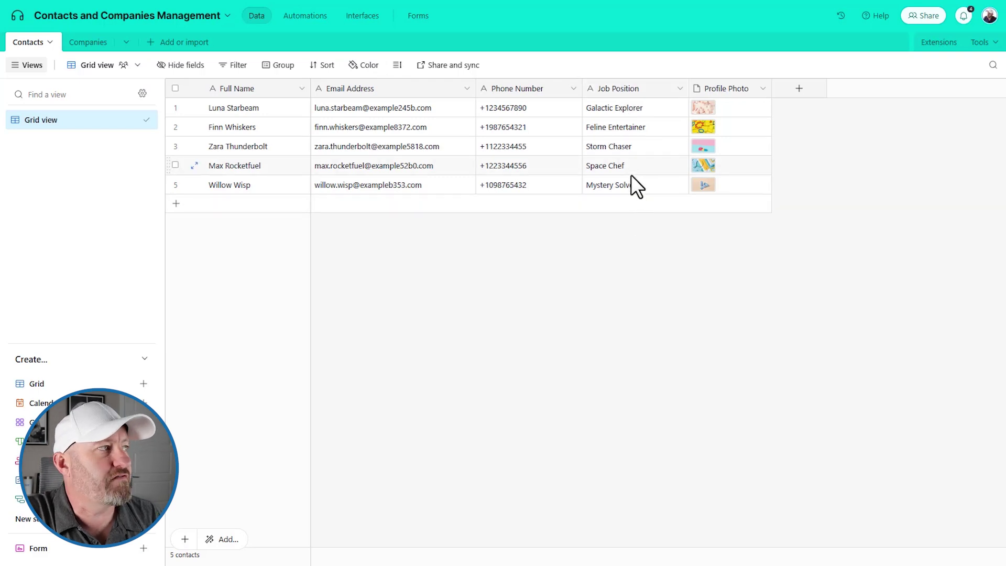
click(724, 110)
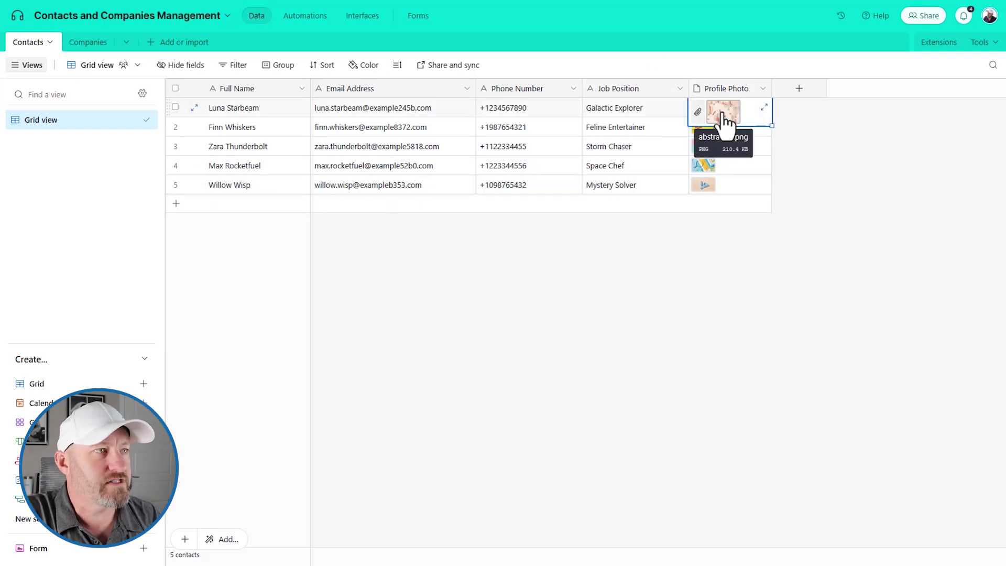
click(86, 42)
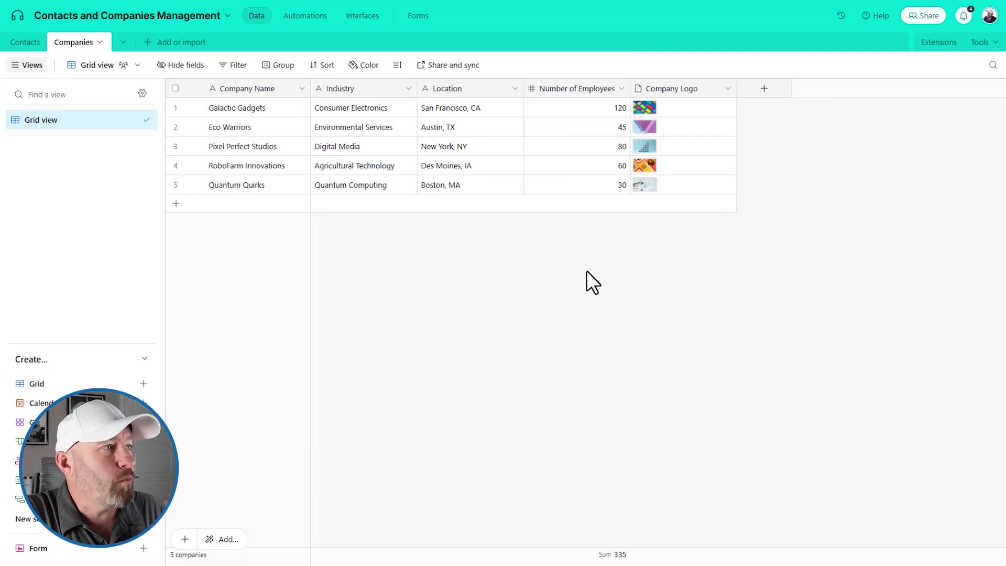
click(26, 43)
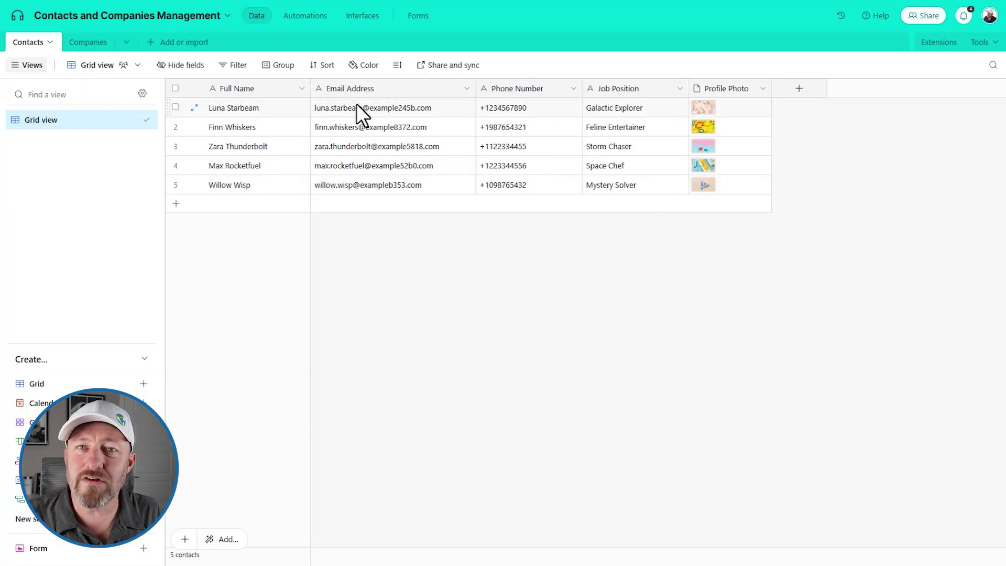
Step: Change the Email Address field to the Email type and confirm the change
double_click(364, 82)
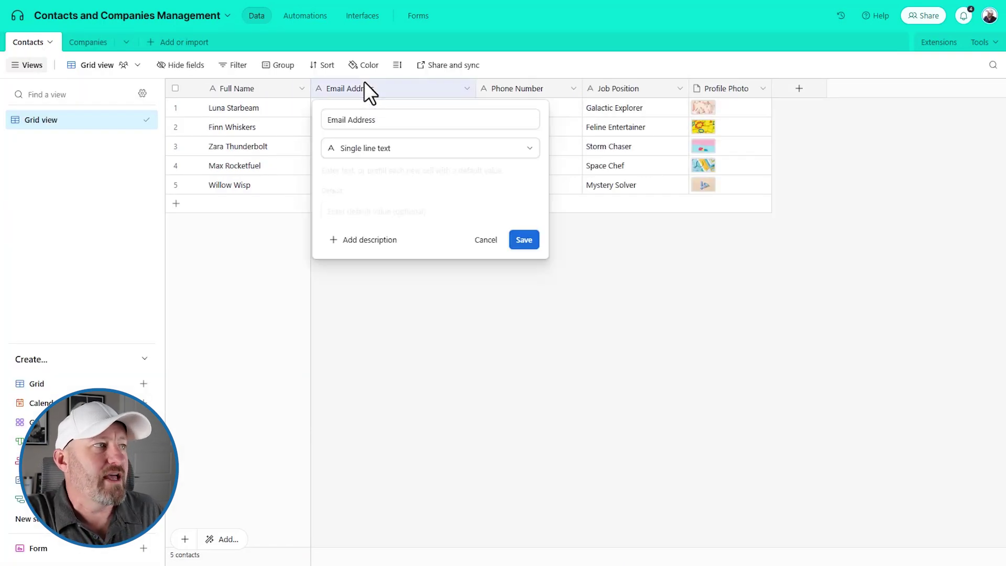
click(394, 149)
text(em)
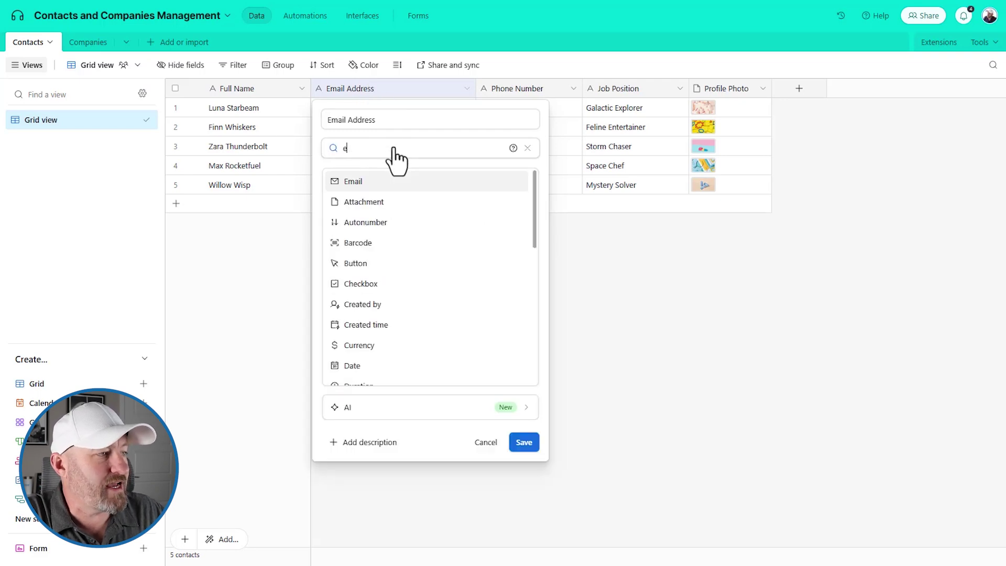
click(406, 184)
click(520, 205)
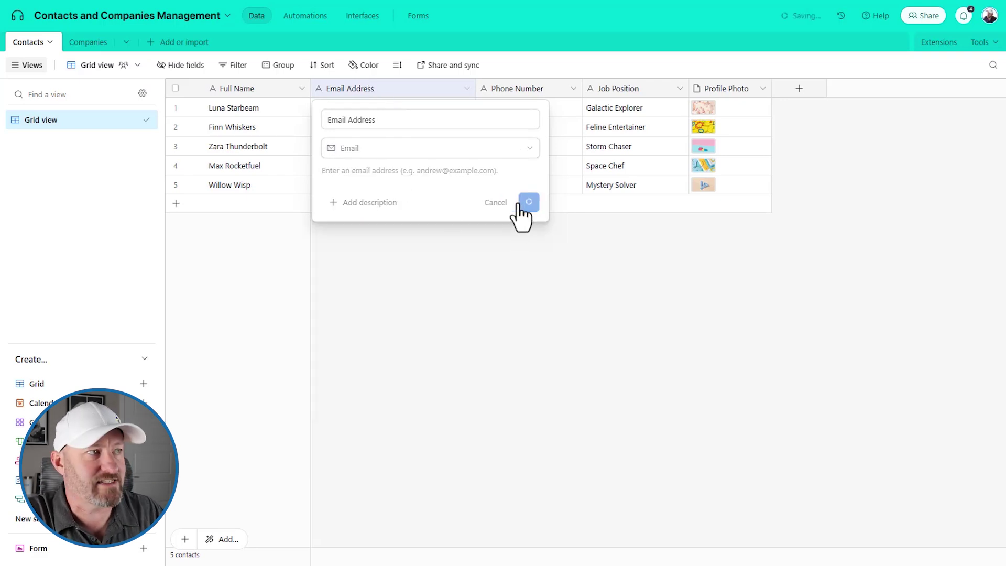
click(618, 300)
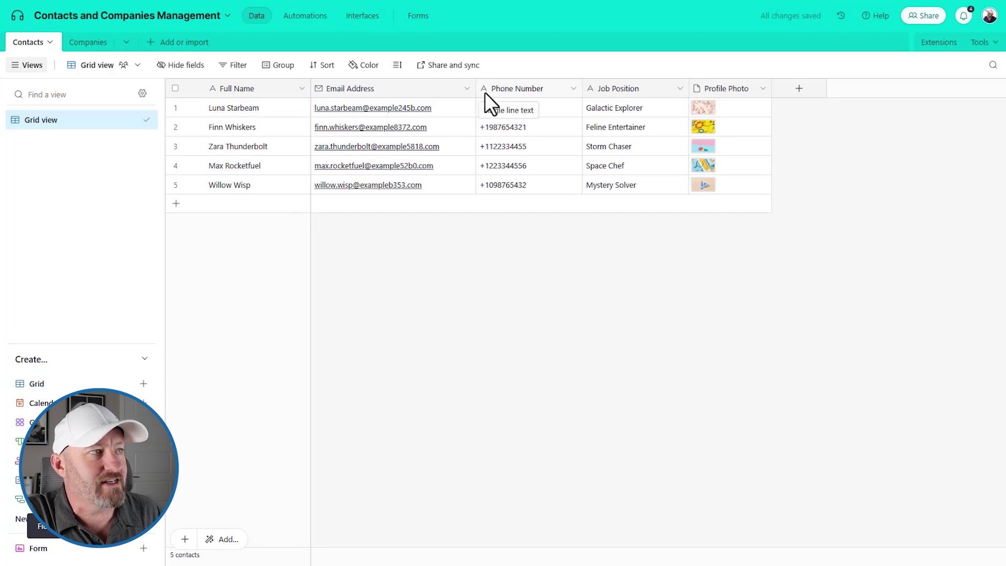
Step: Change the Phone Number field to the Phone number type and save it
double_click(519, 93)
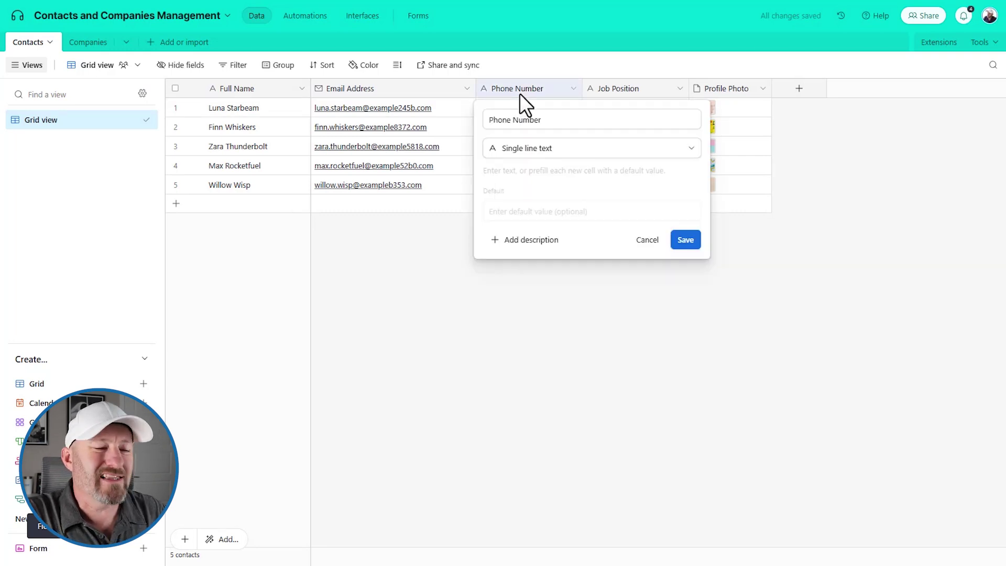
click(572, 149)
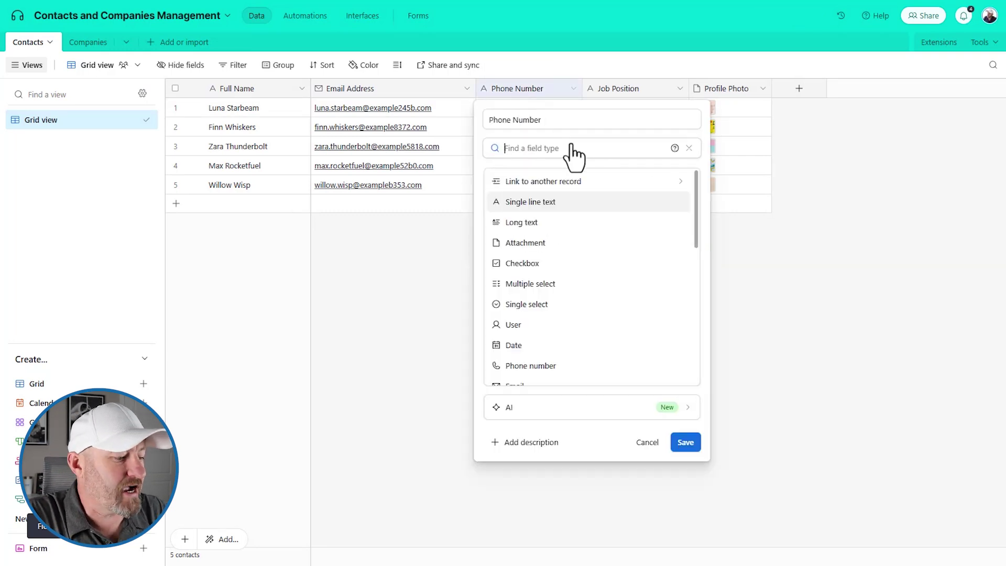
text(ph)
click(547, 185)
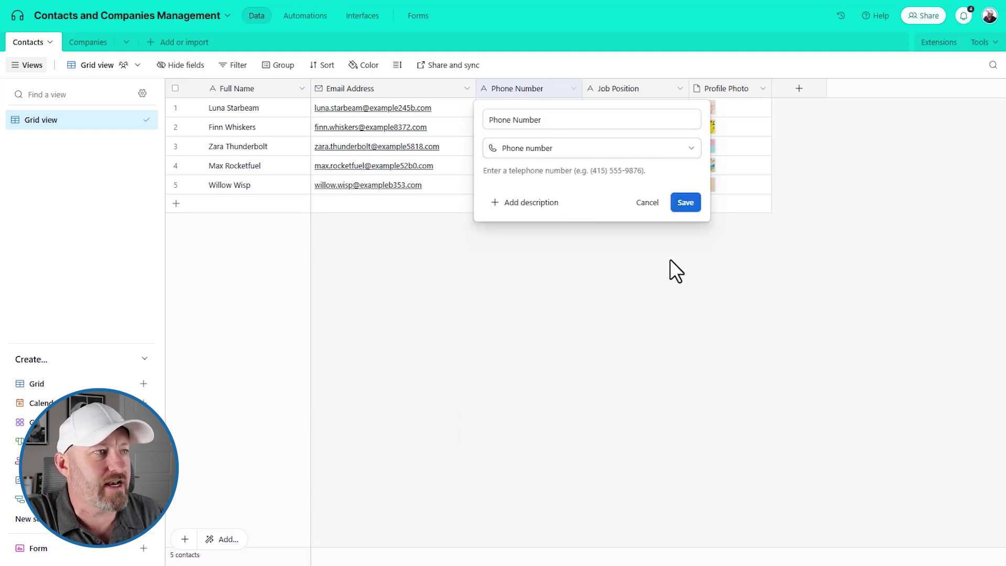
click(687, 202)
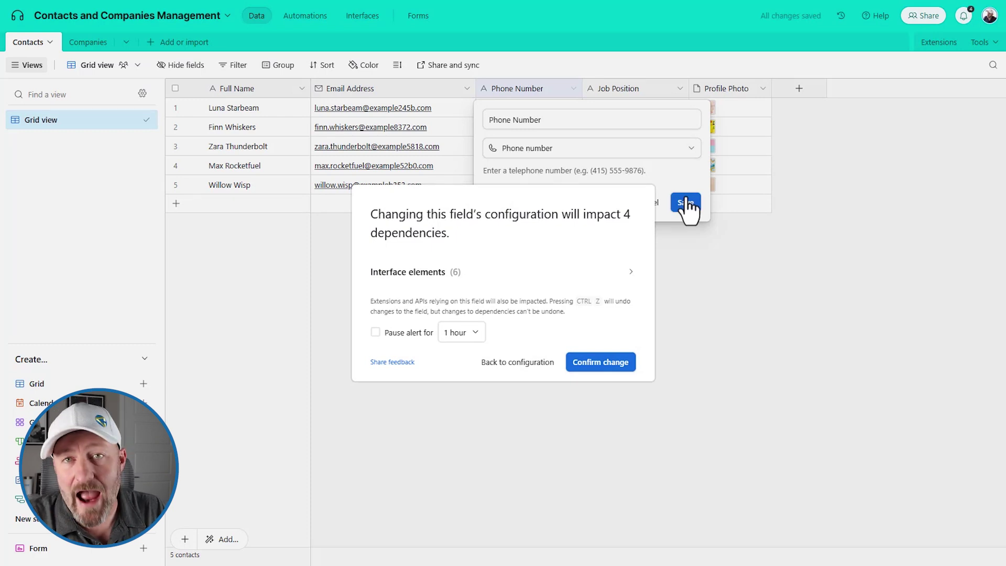
click(605, 368)
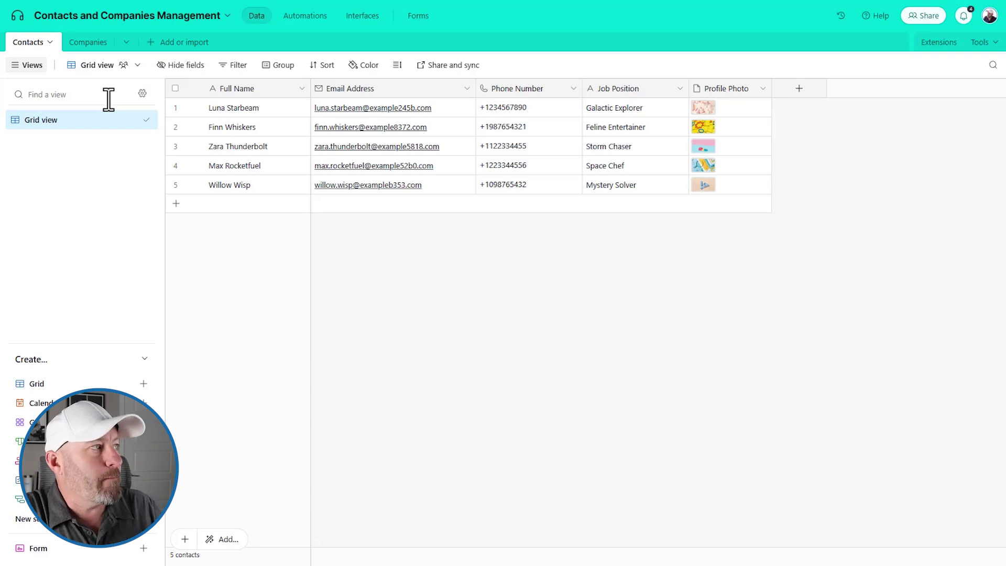
Step: Begin adding a new field to the Contacts table with the + column header
click(796, 90)
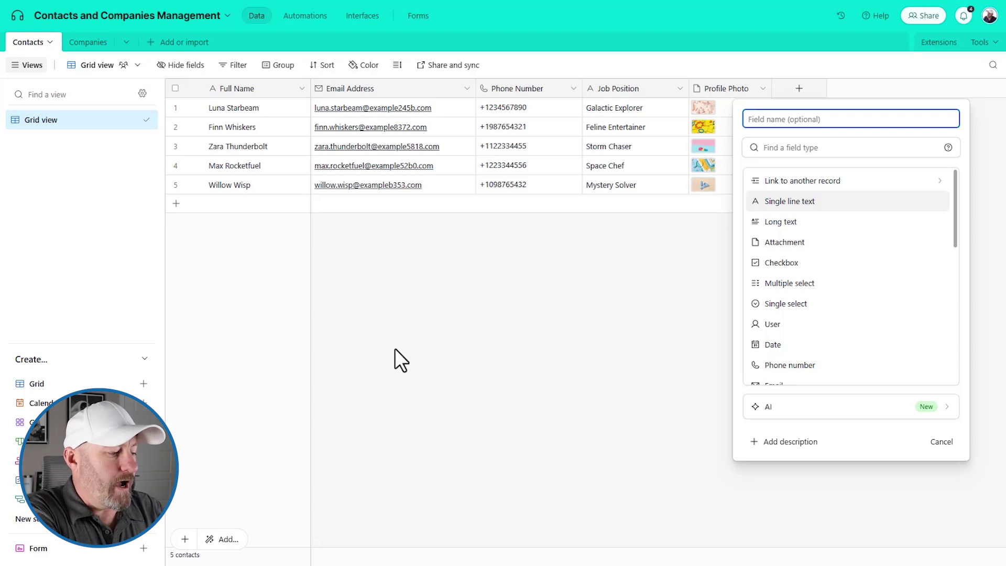
Step: Create a 'Company Link' field linking to Companies, allowing only one linked record
text(Company Link)
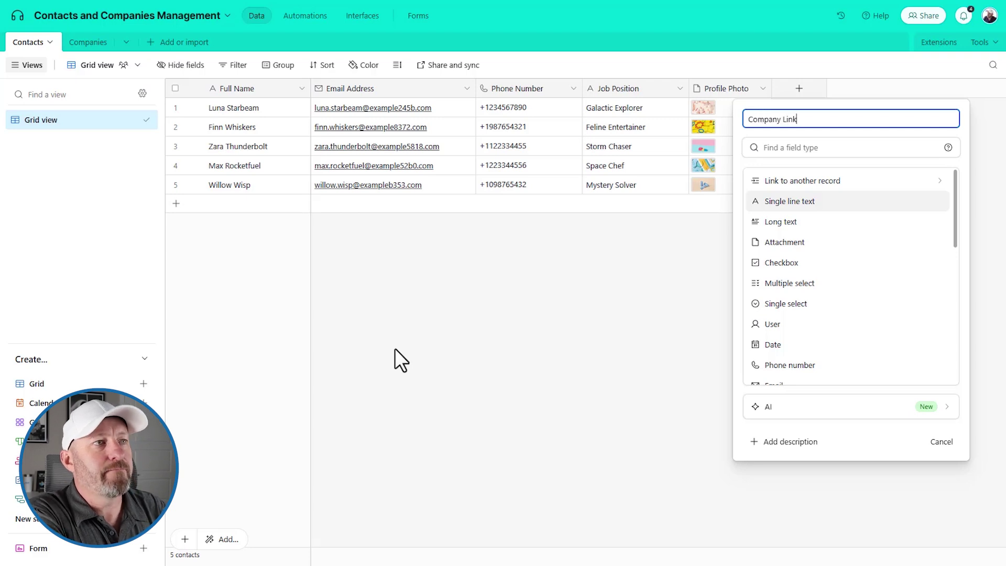
key(Tab)
text(com)
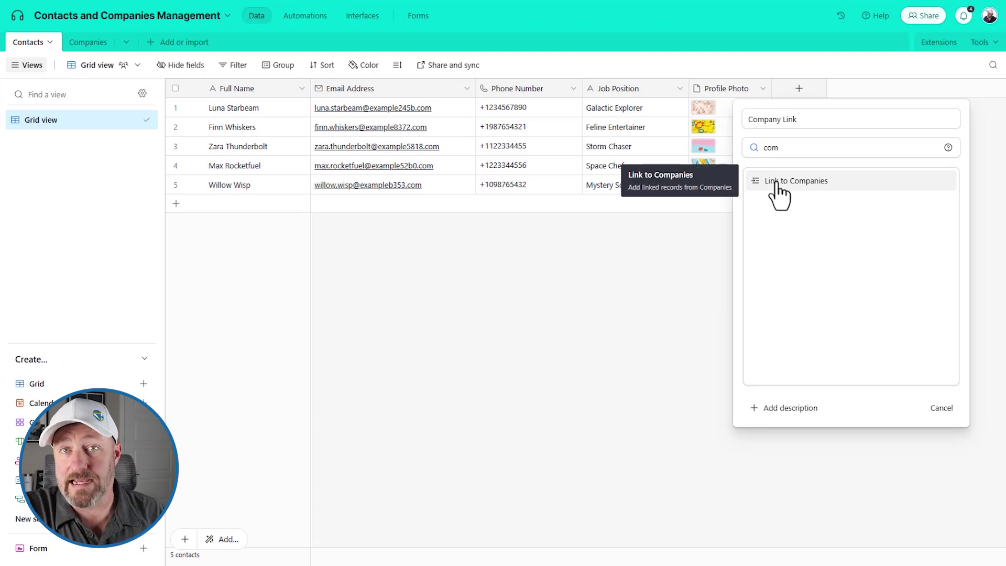
double_click(790, 147)
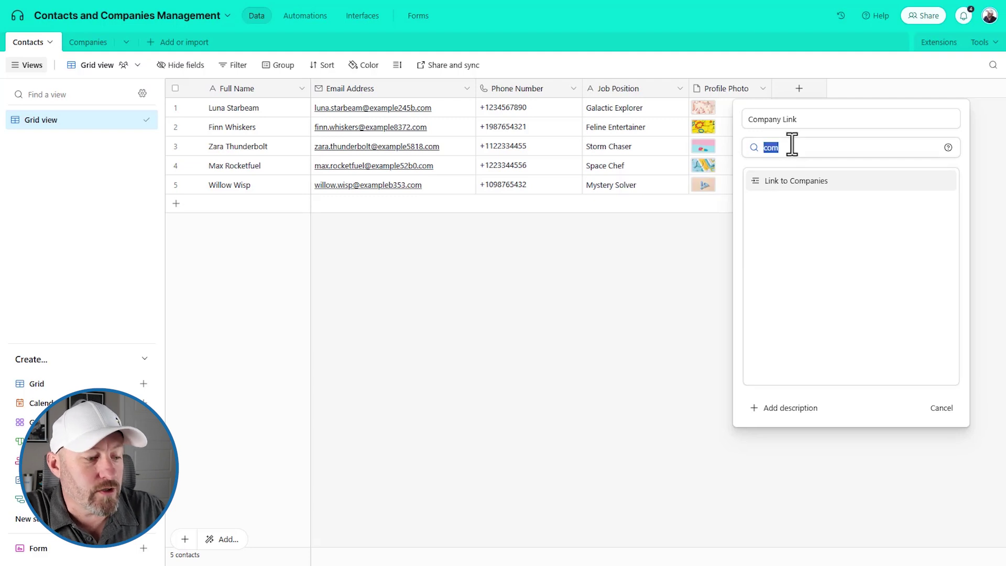
key(BackSpace)
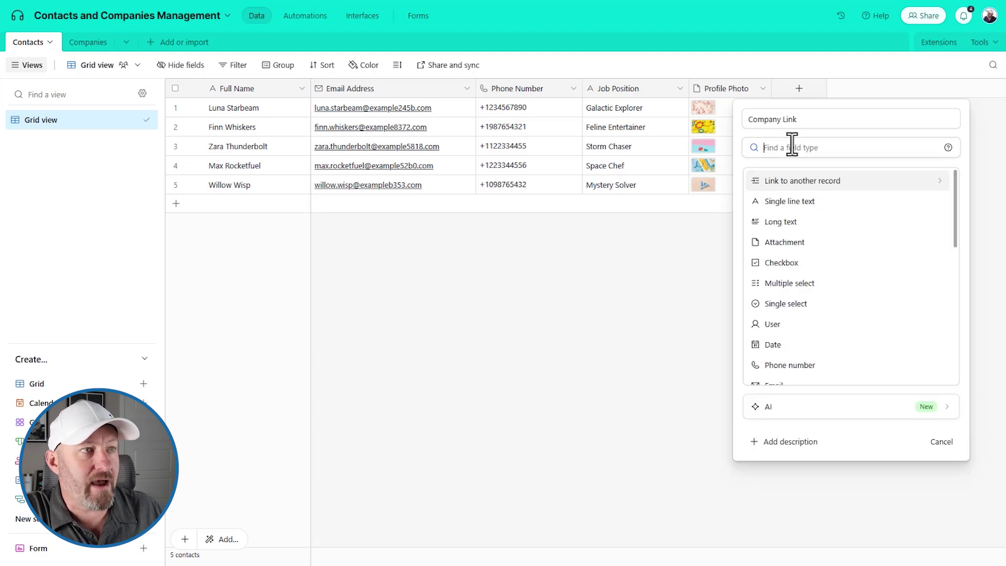
click(788, 184)
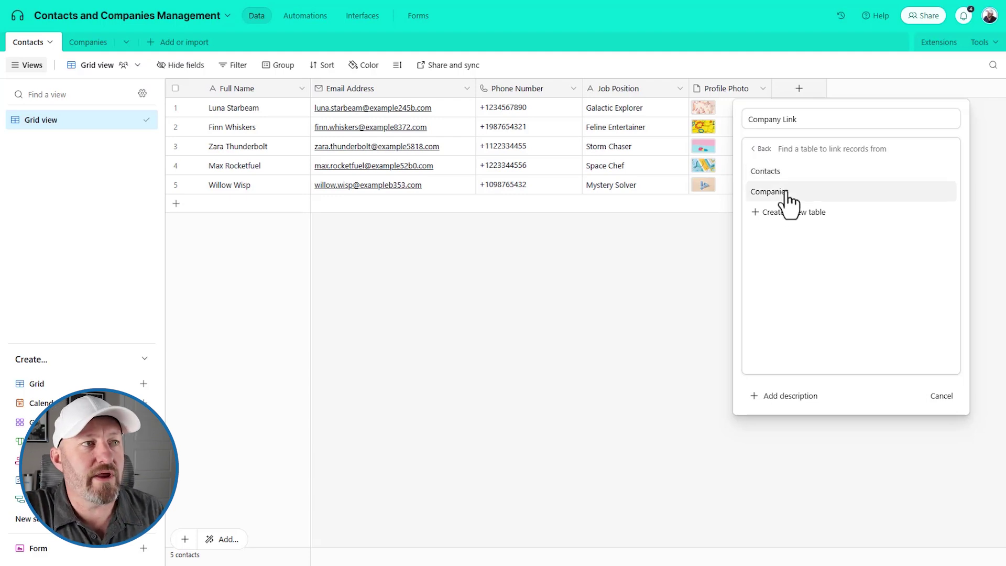
click(787, 194)
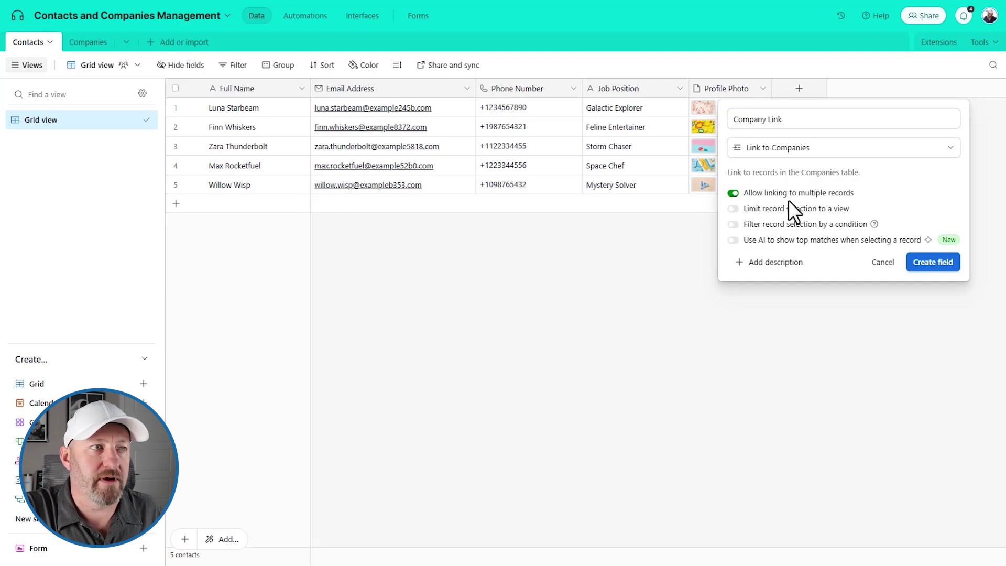
click(748, 193)
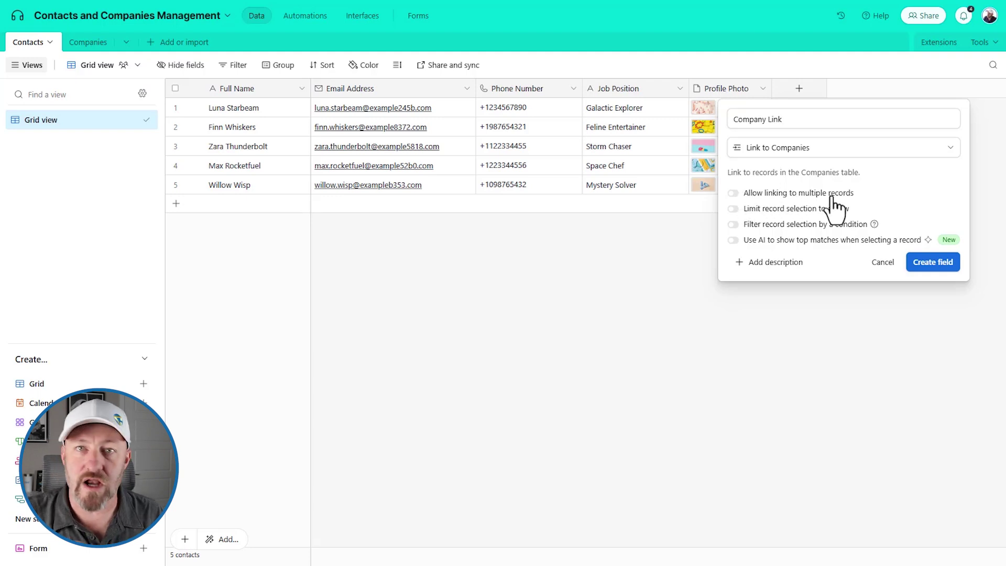
click(929, 263)
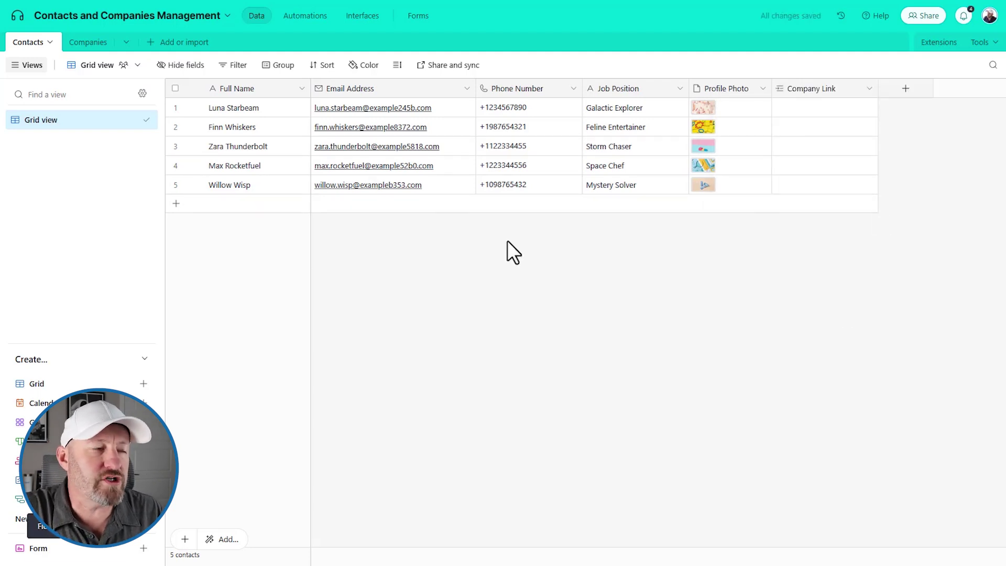
Step: On Companies, restrict the Contacts link field to one linked contact and confirm the change
click(96, 43)
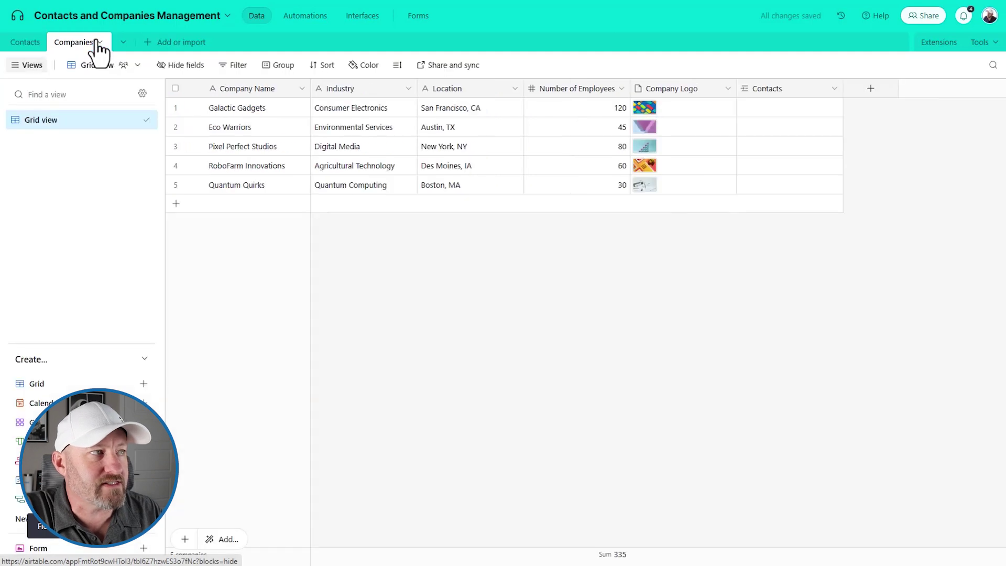
double_click(782, 92)
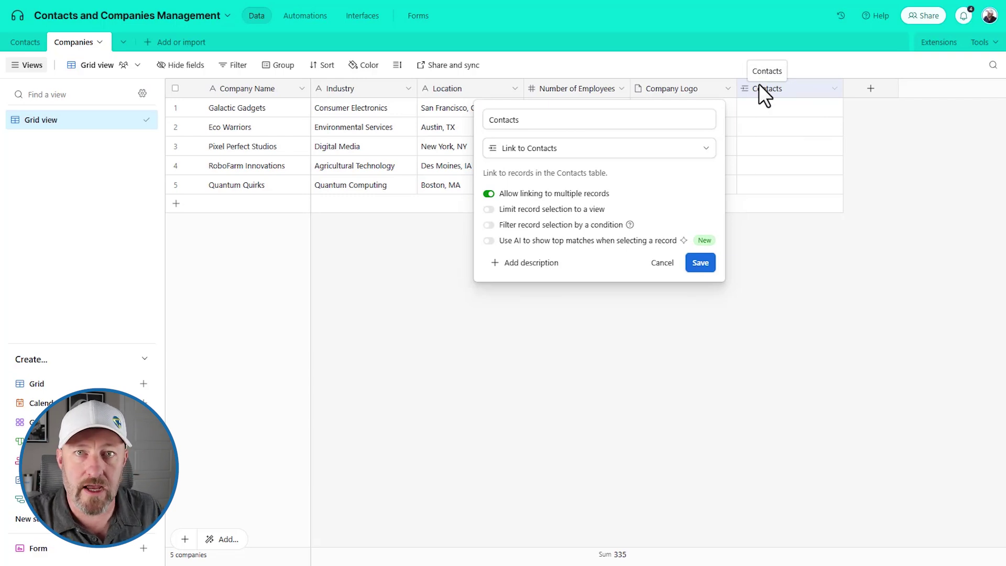
click(537, 196)
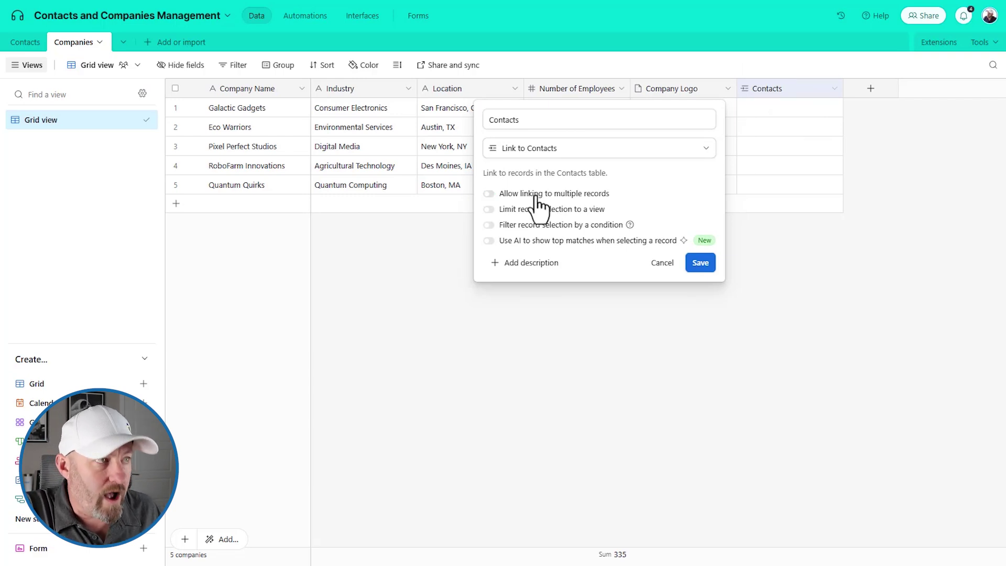
click(700, 263)
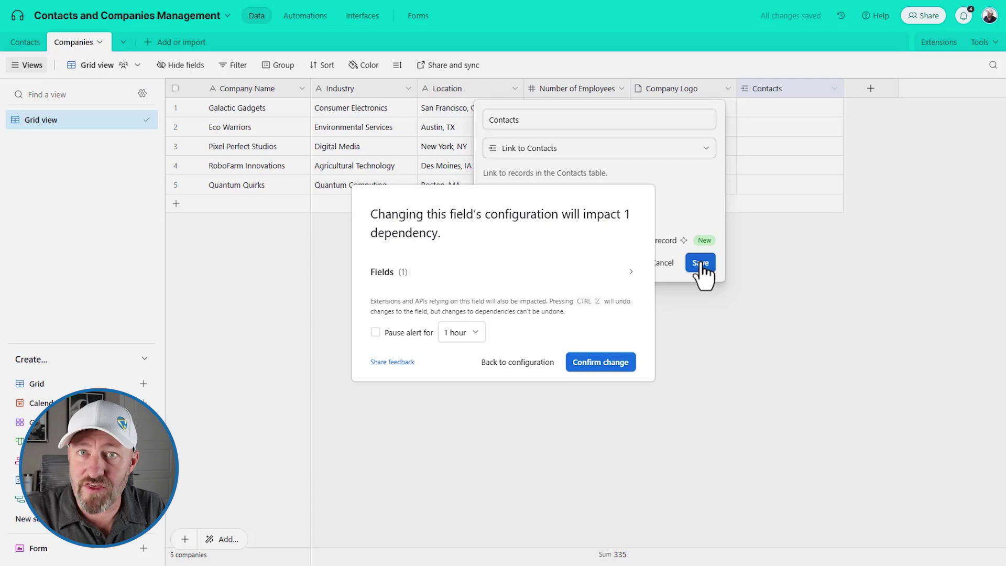
click(608, 363)
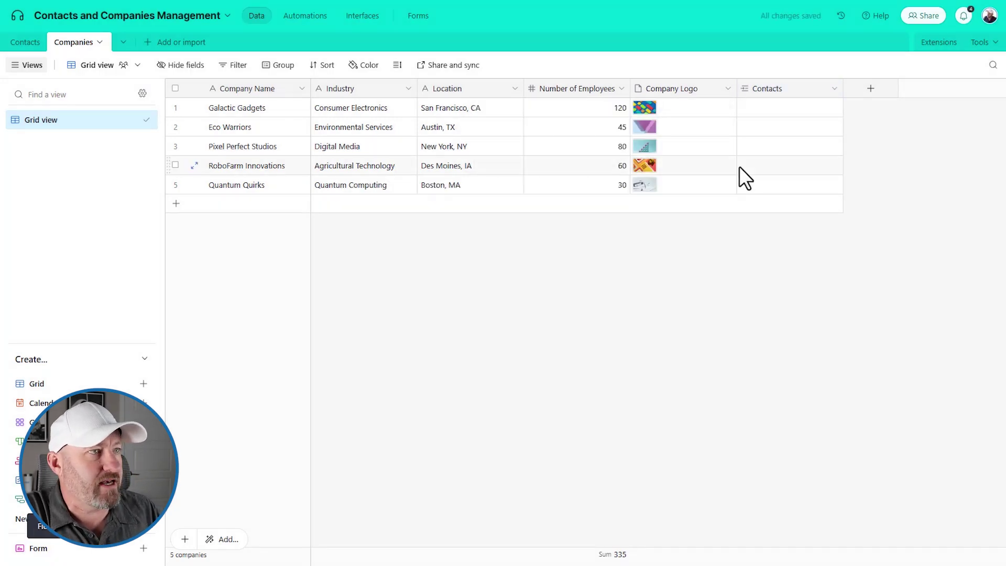
Step: Link Luna Starbeam to Galactic Gadgets from the Companies table, then view Contacts
click(266, 108)
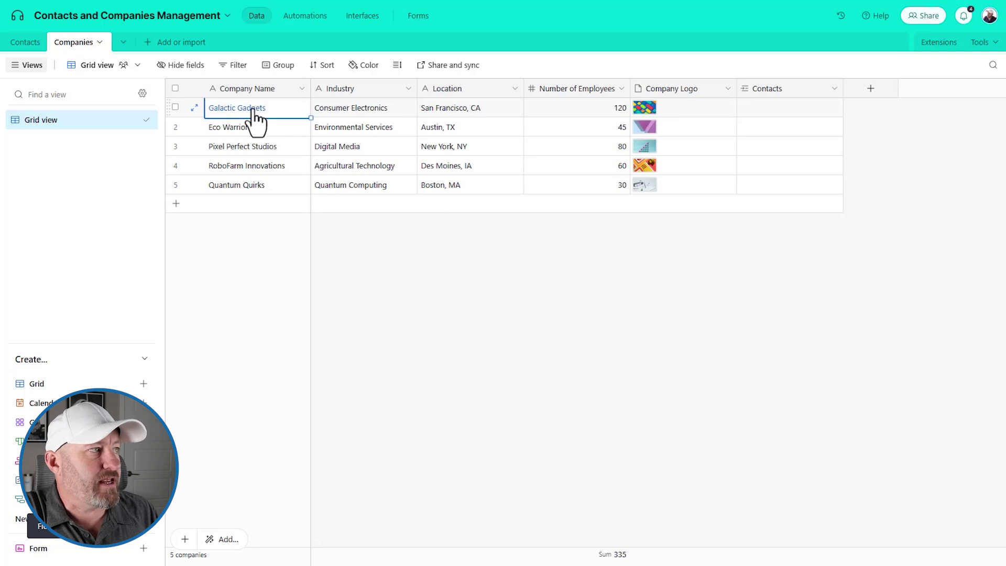
click(742, 108)
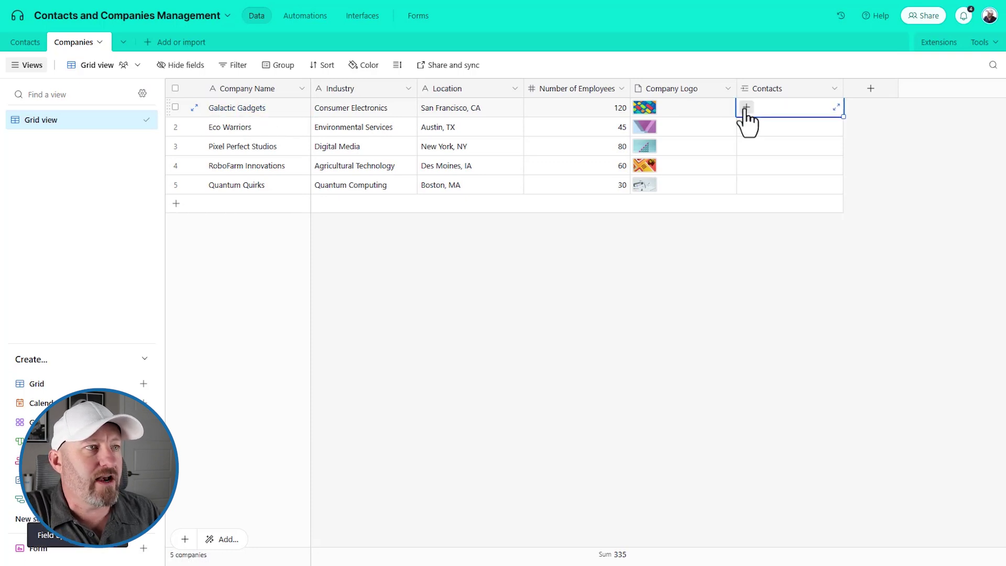
click(746, 108)
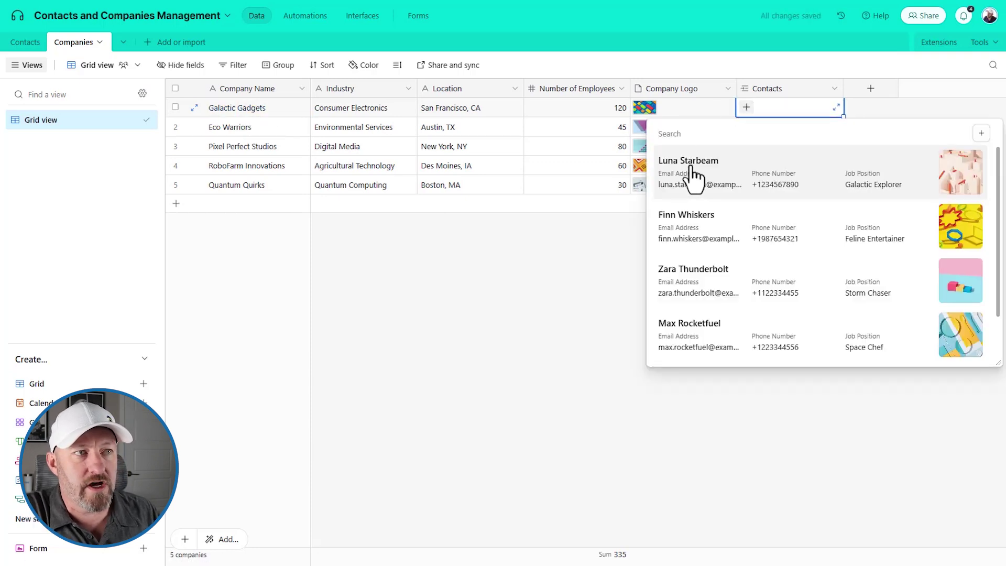
click(694, 178)
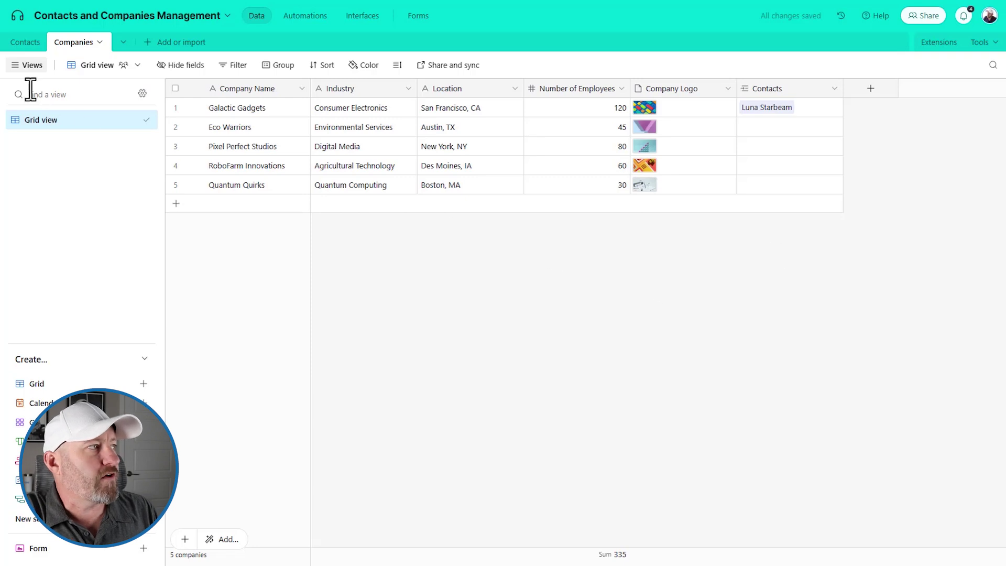
click(28, 44)
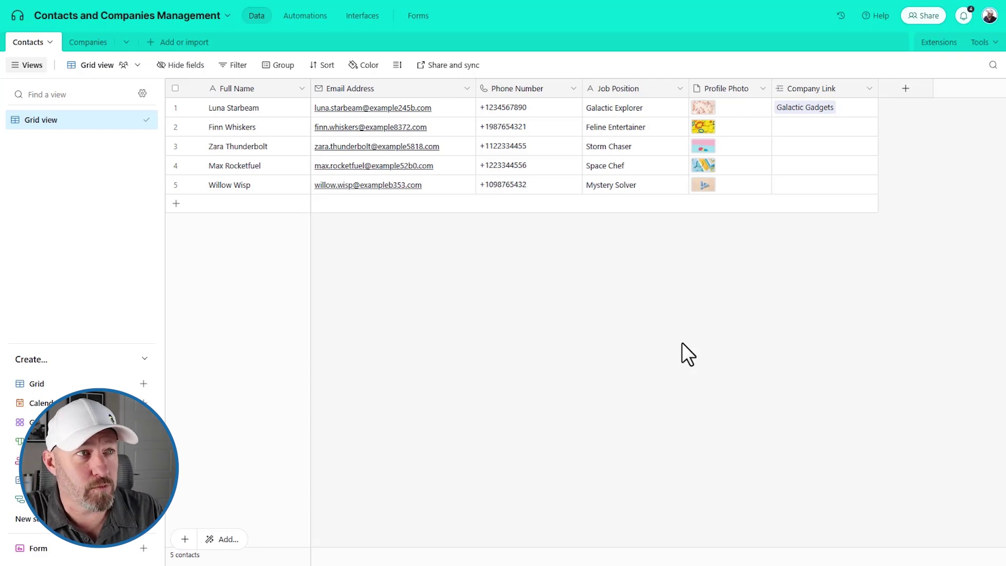
Step: Link Galactic Gadgets to Finn Whiskers in his Company Link cell
click(784, 126)
click(781, 126)
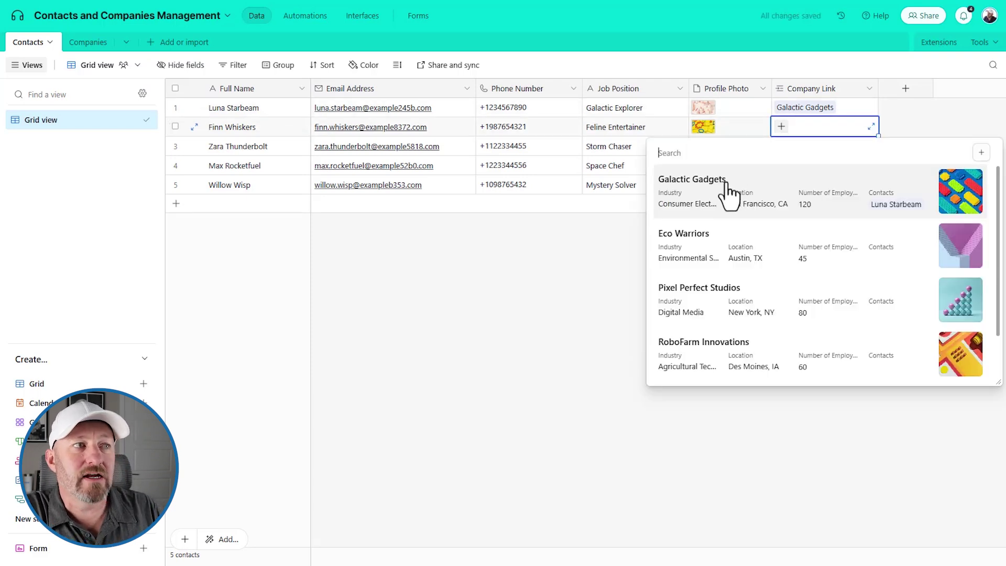
click(732, 183)
click(796, 331)
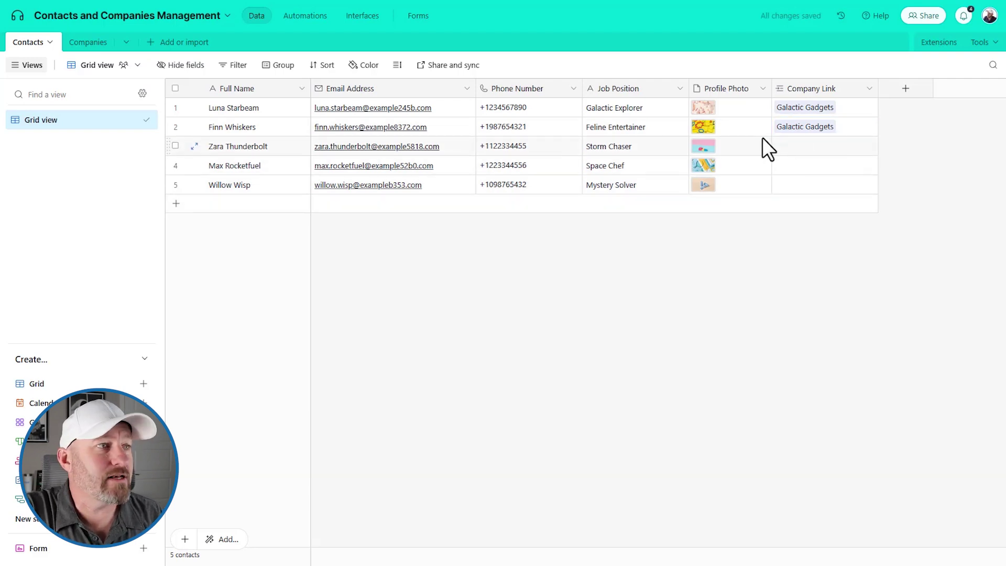
Step: On Companies, widen the Contacts column and add Finn Whiskers to Eco Warriors
click(88, 43)
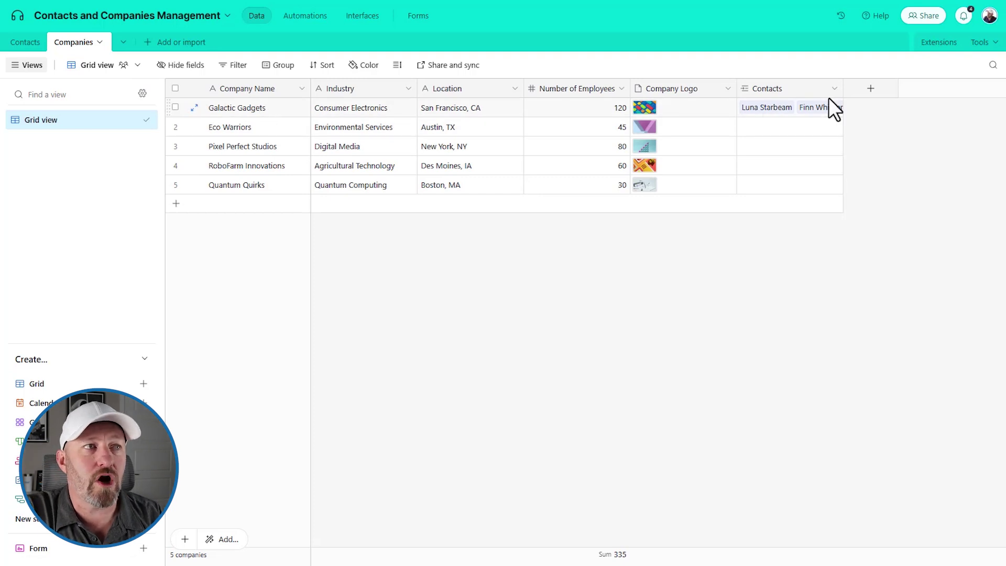
drag(842, 92, 909, 92)
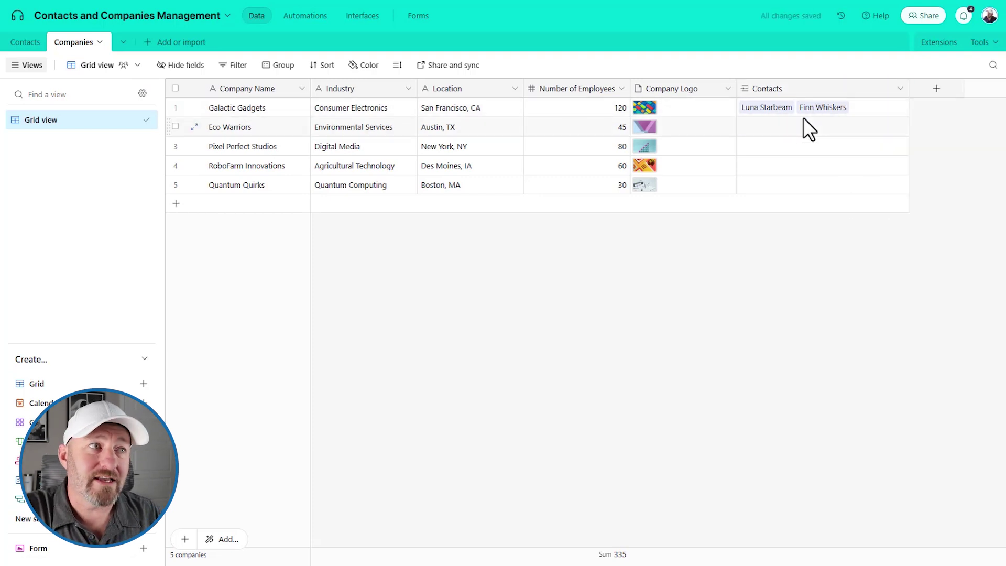
click(754, 135)
click(746, 127)
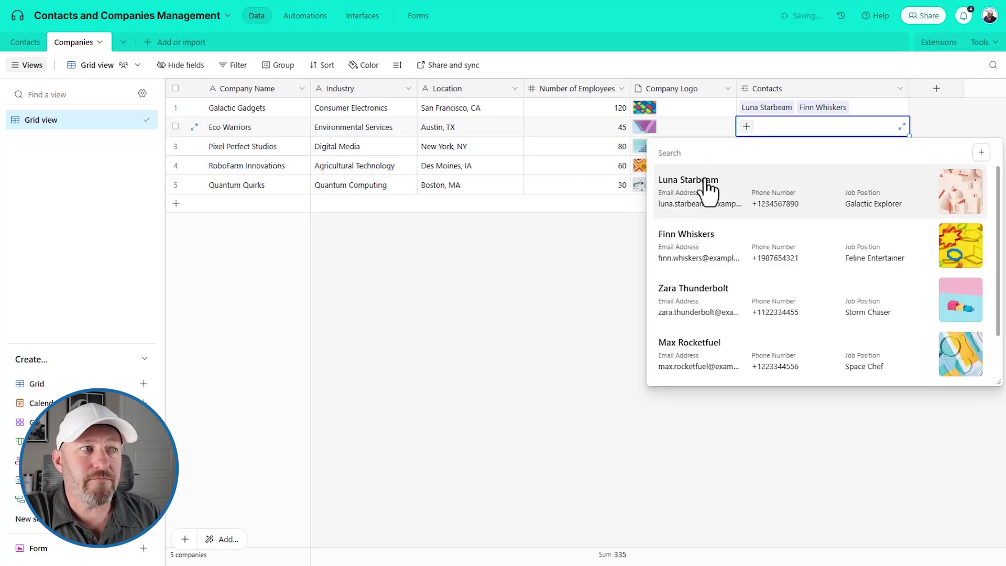
click(713, 256)
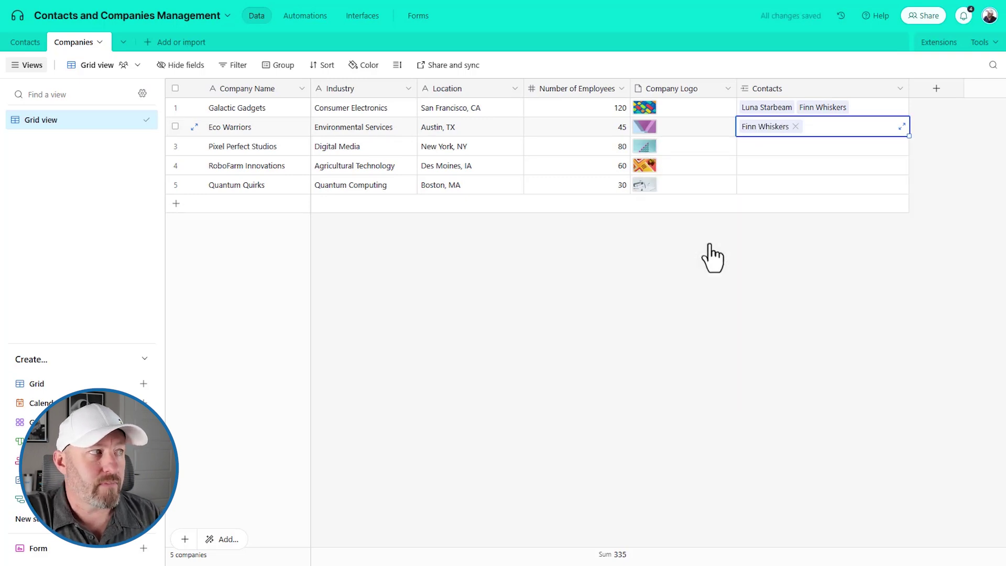
click(229, 130)
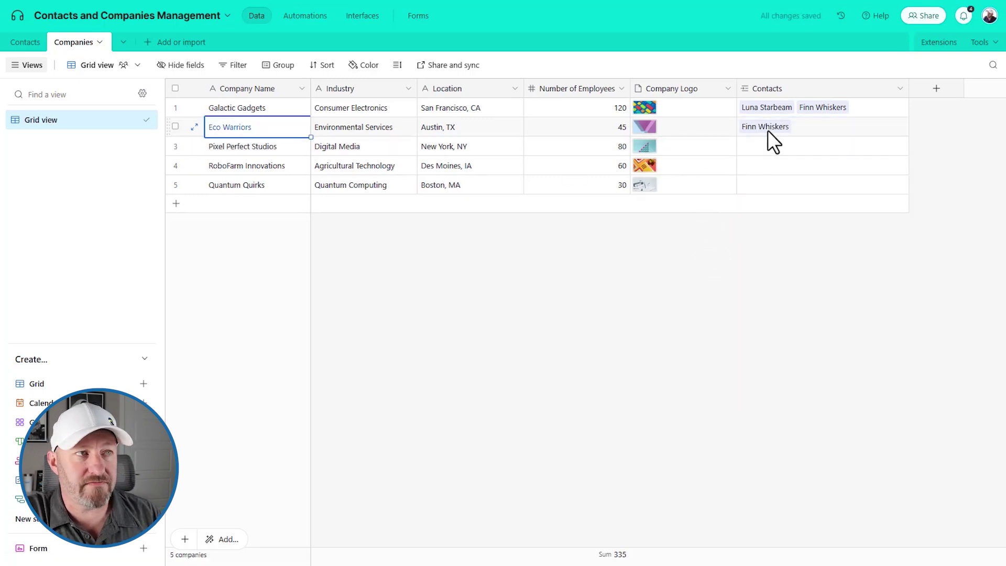
key(Escape)
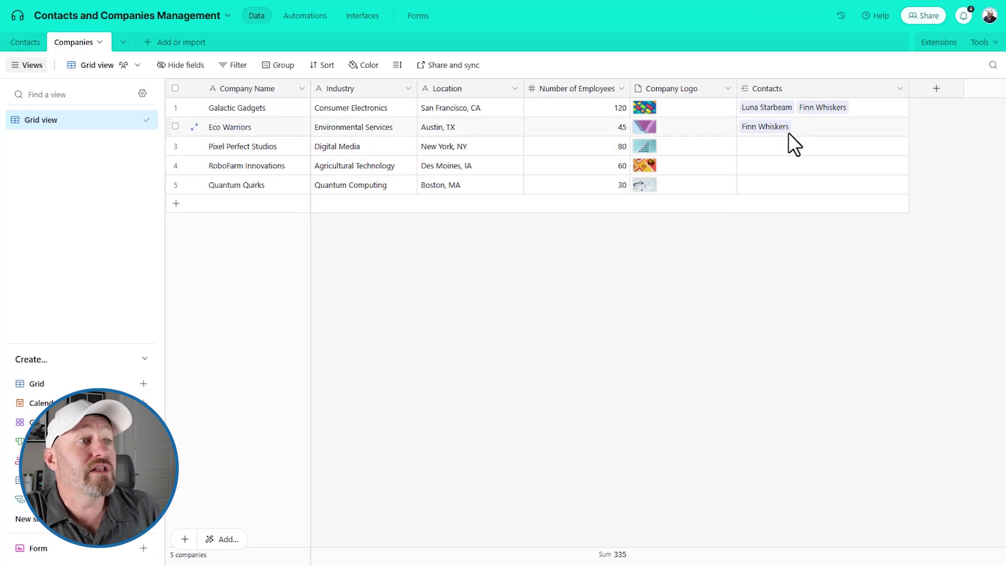
click(787, 132)
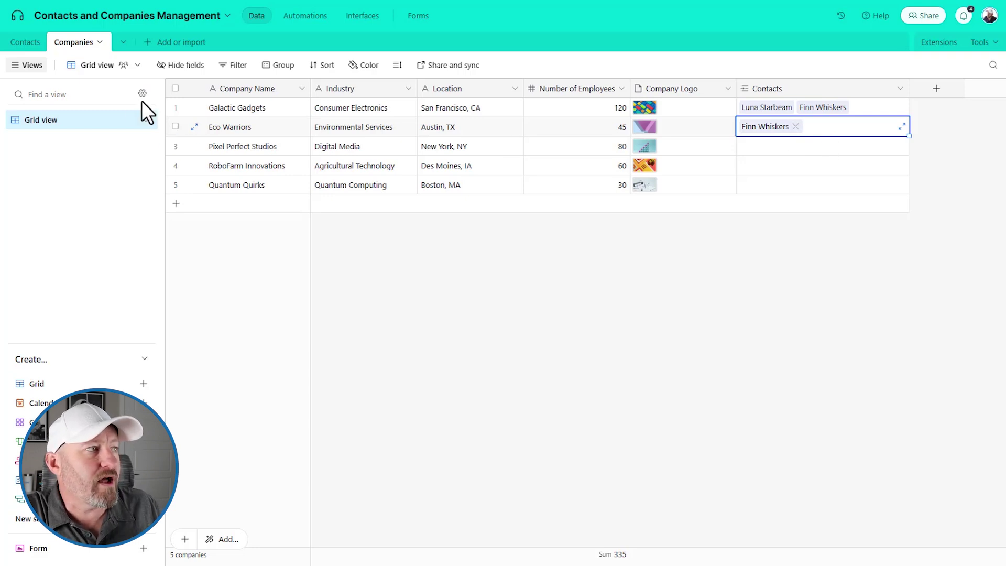
click(34, 45)
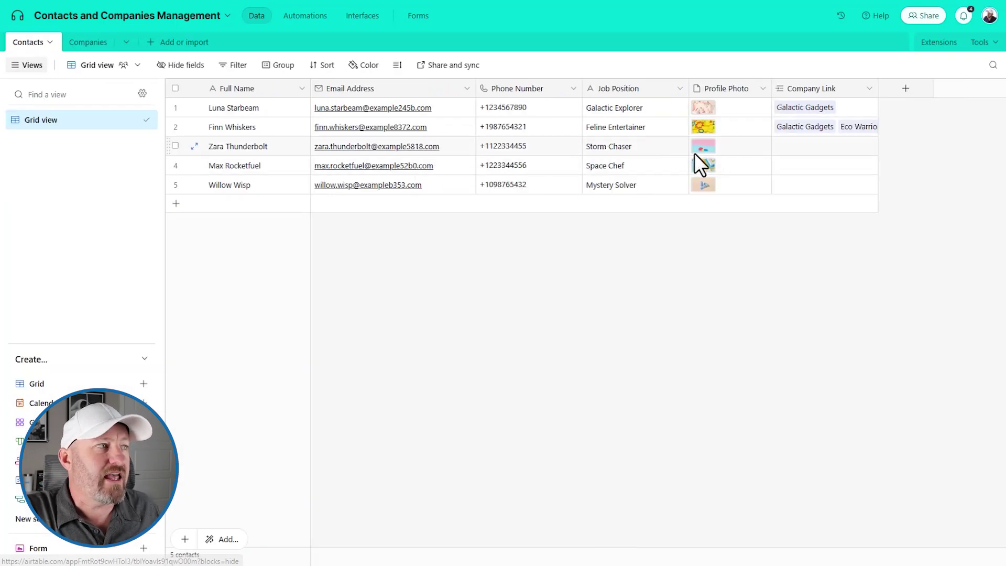
Step: Open Zara Thunderbolt's company list, then dismiss it without linking anything
click(781, 149)
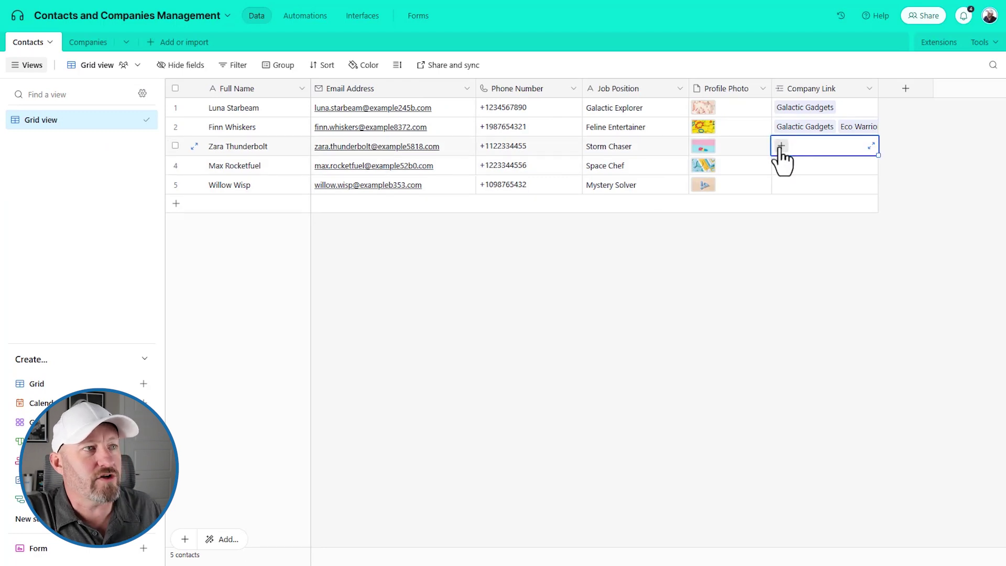
click(779, 147)
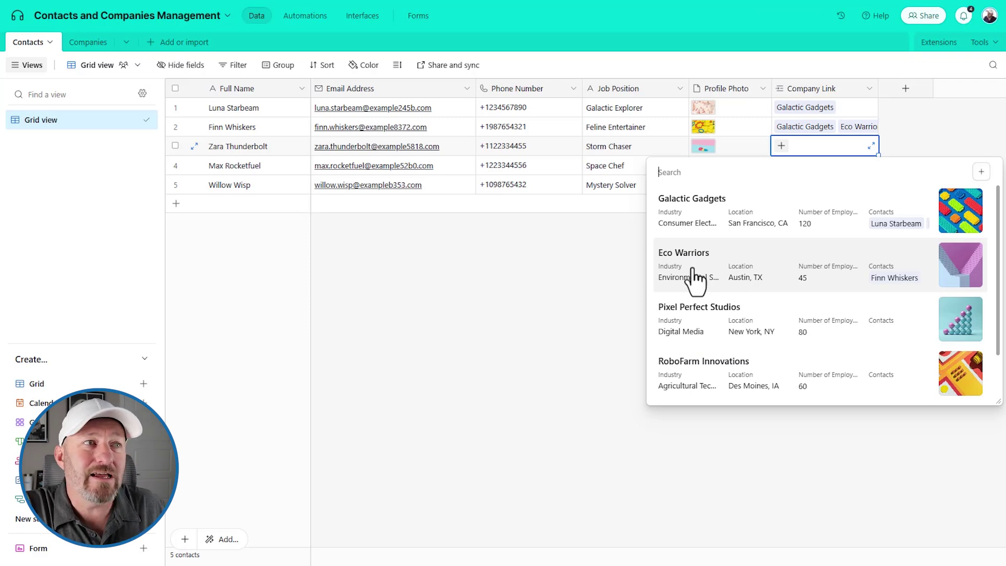
key(Escape)
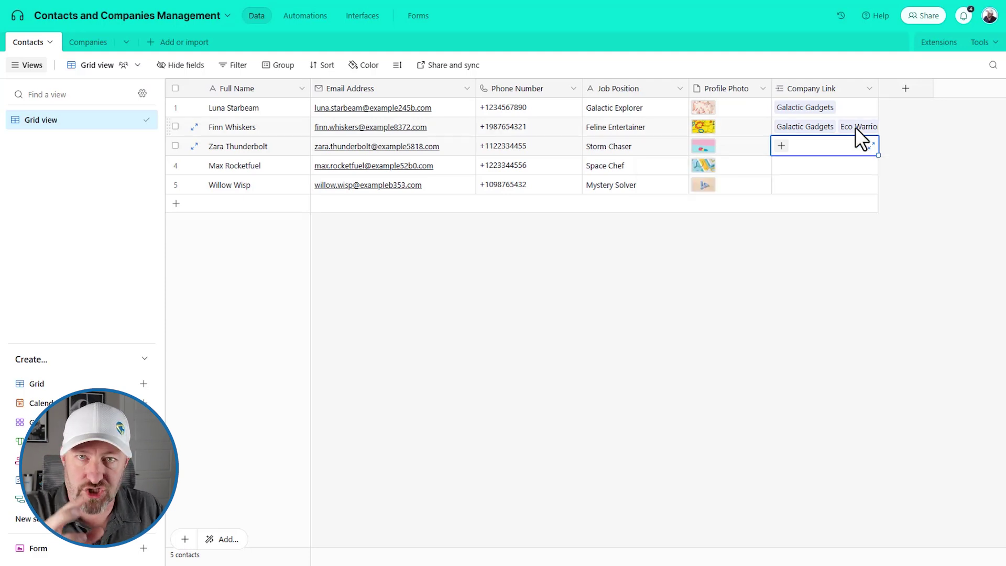
Step: Remove Galactic Gadgets from Finn Whiskers' company links, leaving only Eco Warriors
click(817, 128)
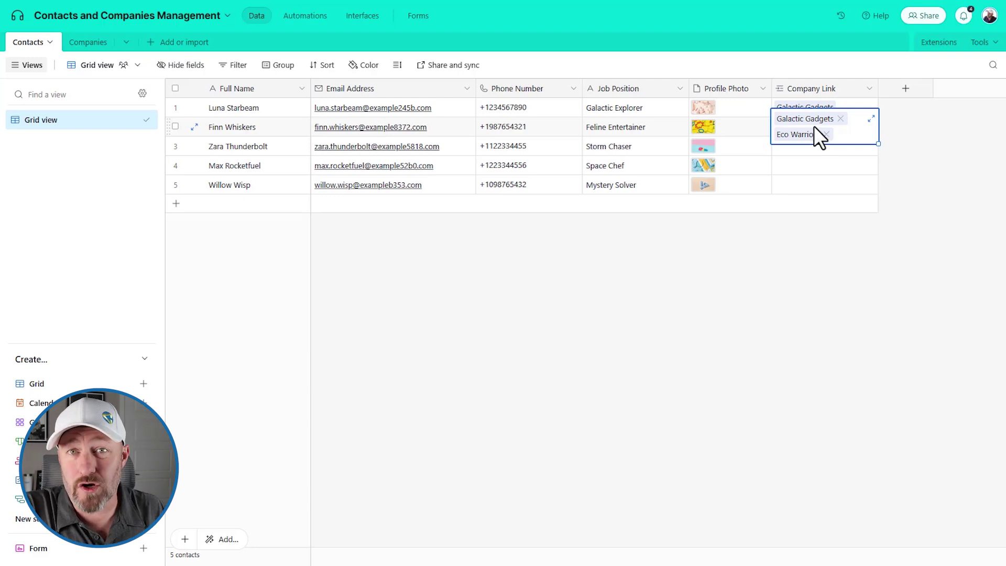
click(819, 232)
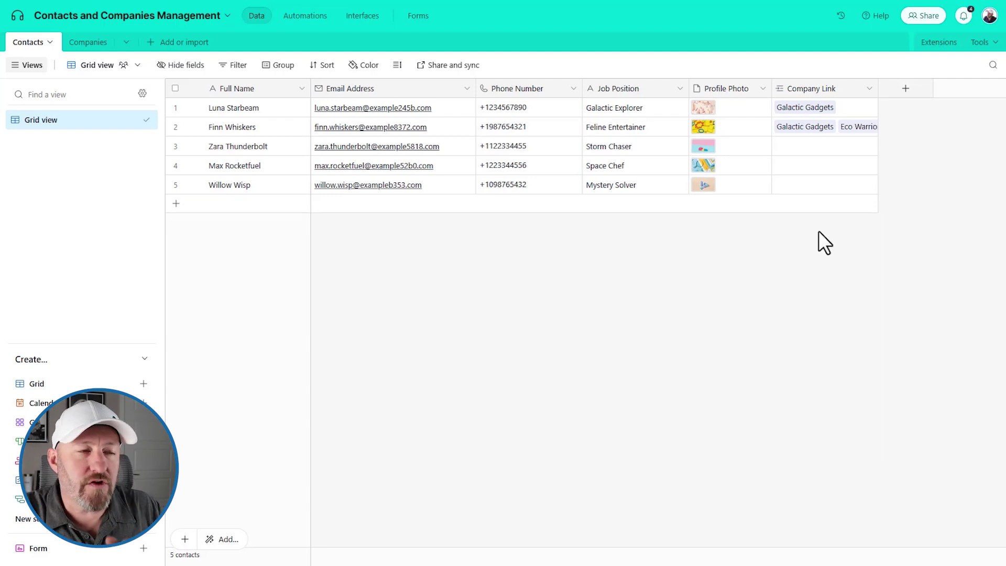
click(825, 130)
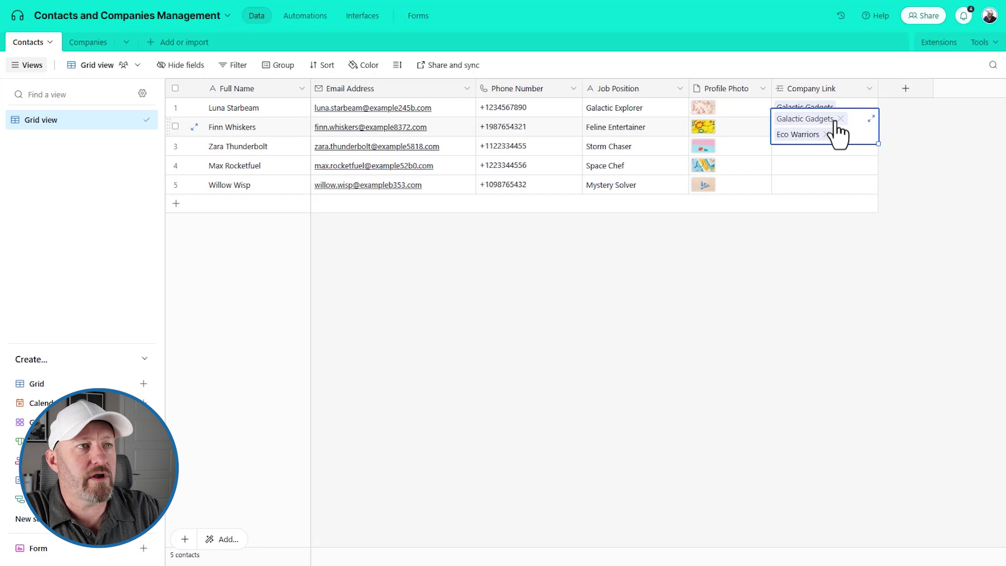
click(840, 119)
click(945, 138)
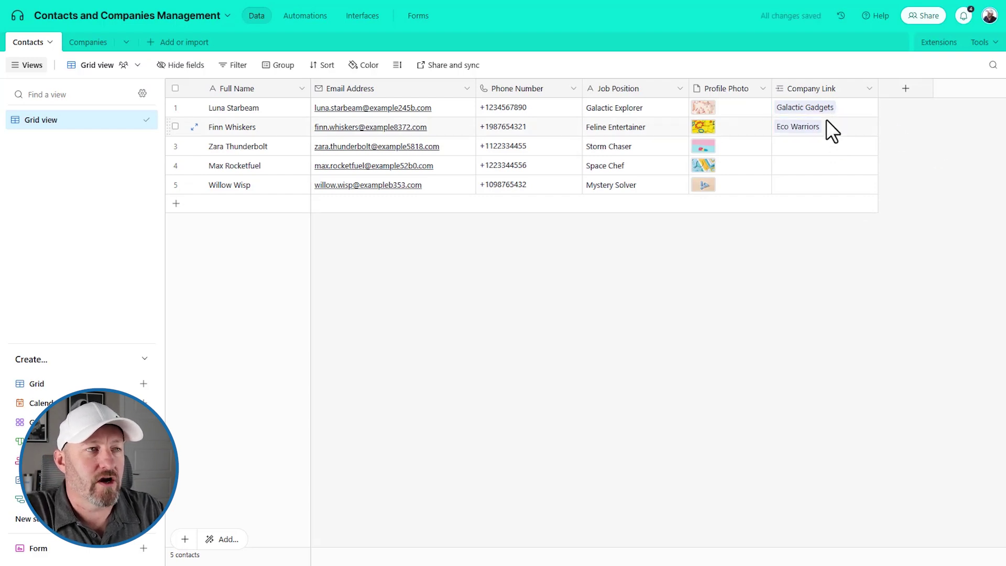
Step: Filter Company Link choices to companies where Contacts 'is empty', then save and confirm
double_click(840, 88)
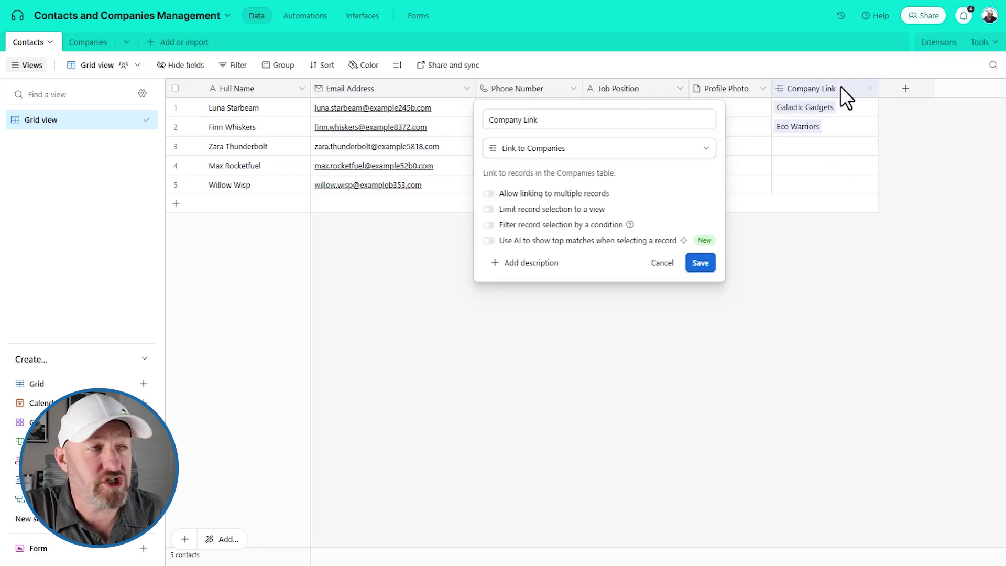
click(585, 225)
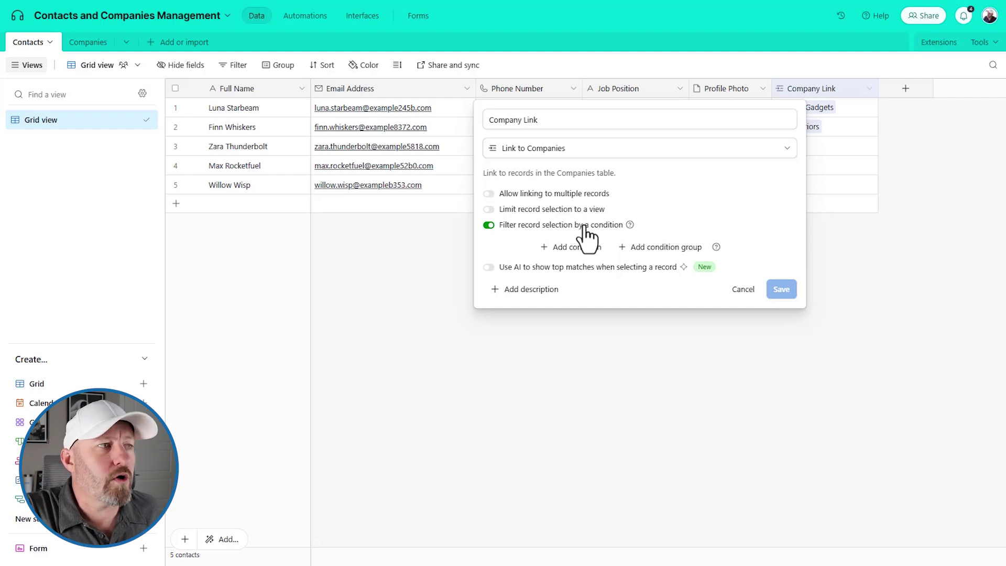
click(569, 245)
click(566, 249)
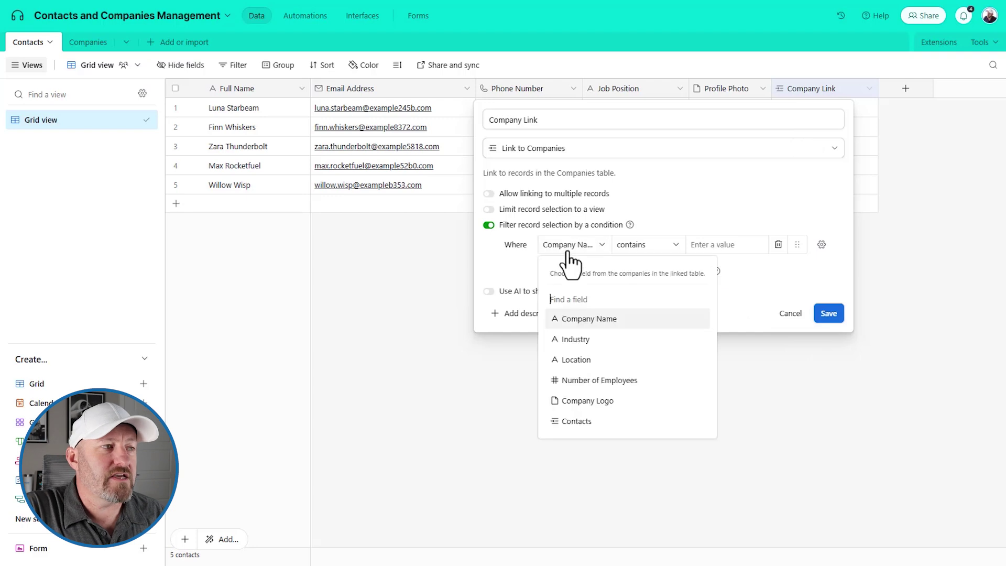
click(571, 422)
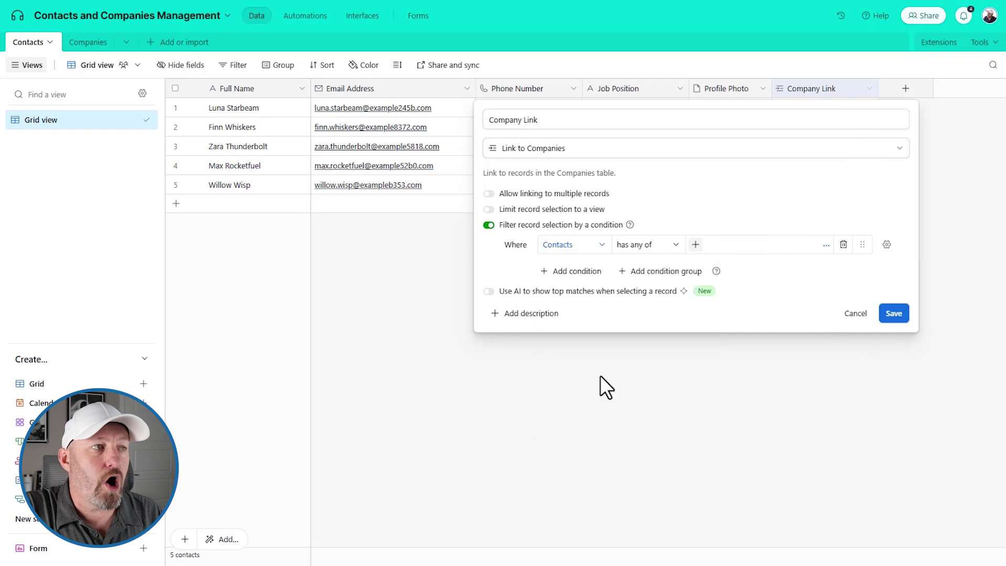
click(647, 245)
scroll(668, 335, down, 2)
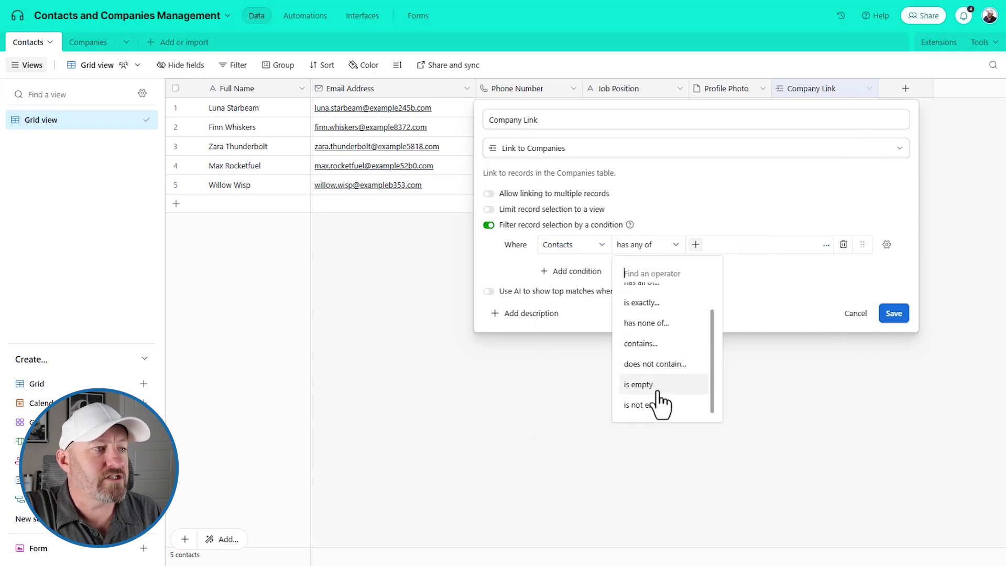
click(655, 390)
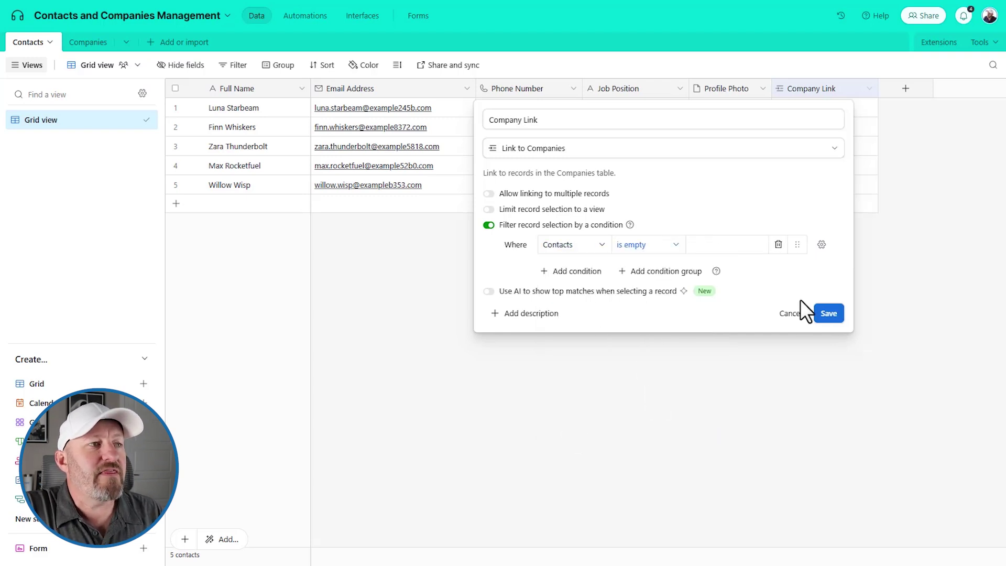
click(827, 313)
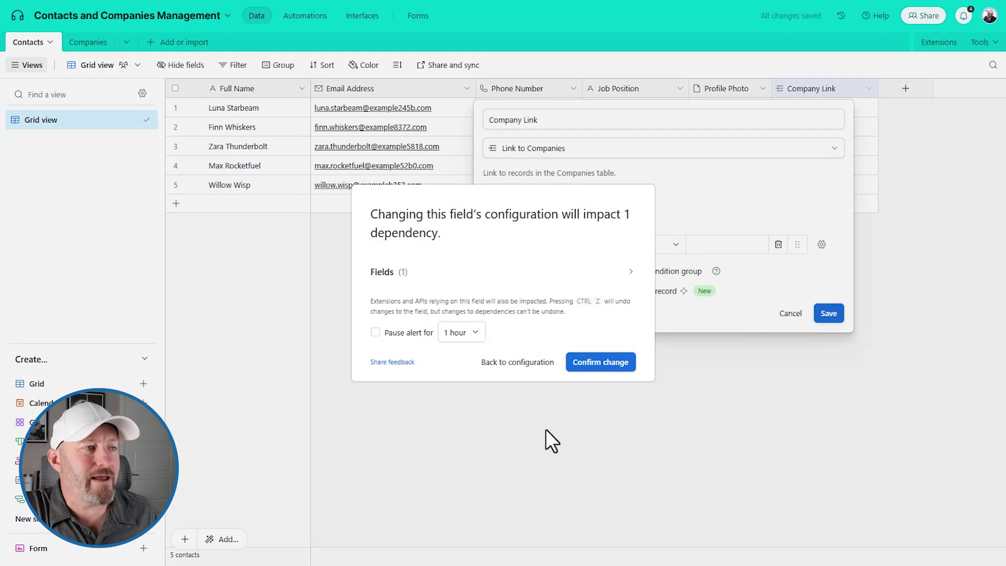
click(597, 364)
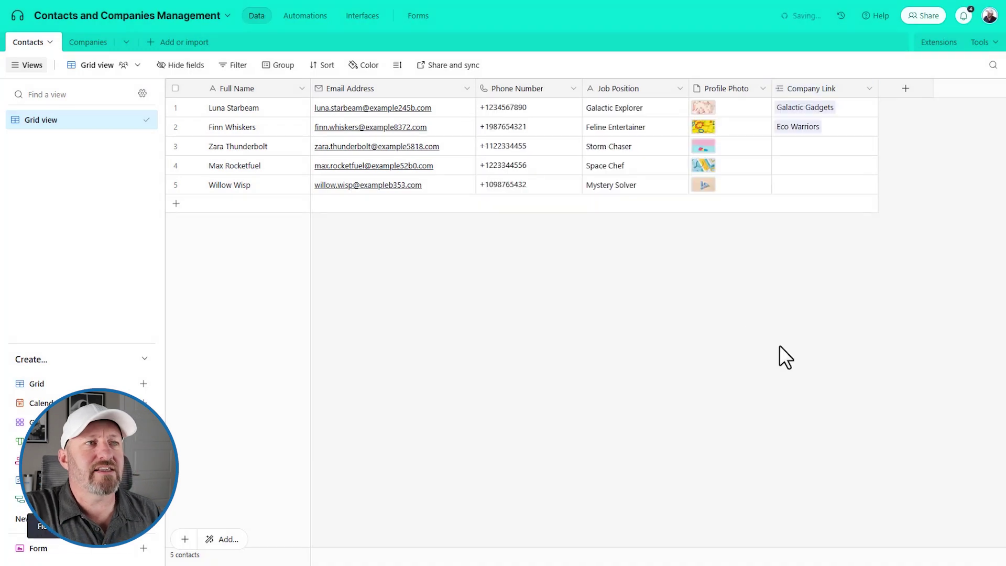
click(88, 45)
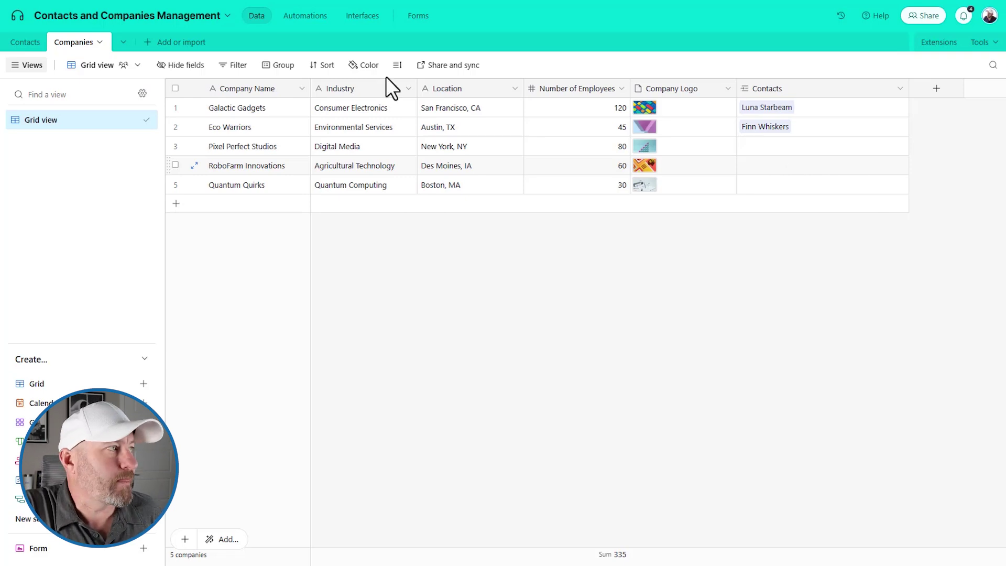
click(26, 43)
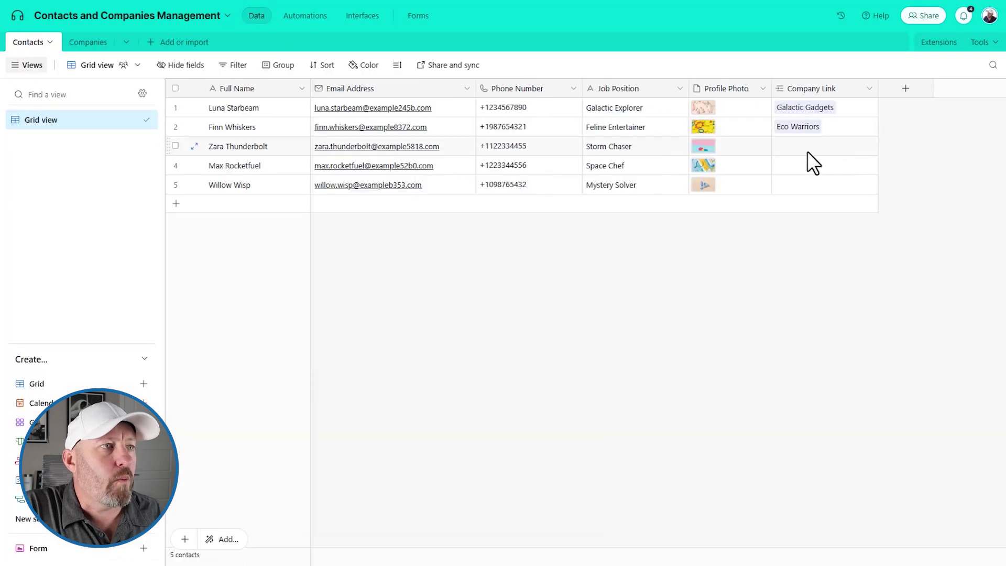
click(780, 146)
click(780, 147)
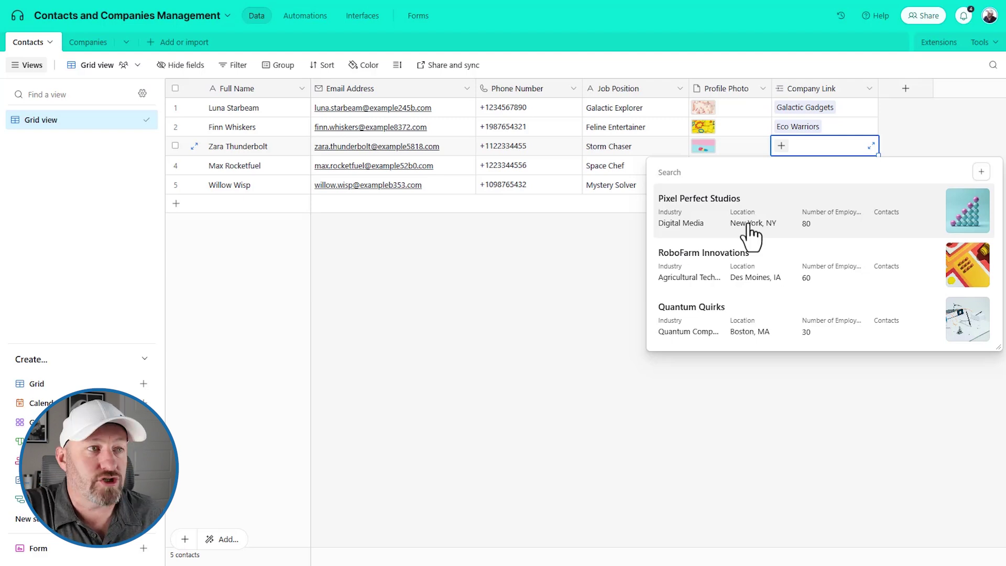
click(574, 290)
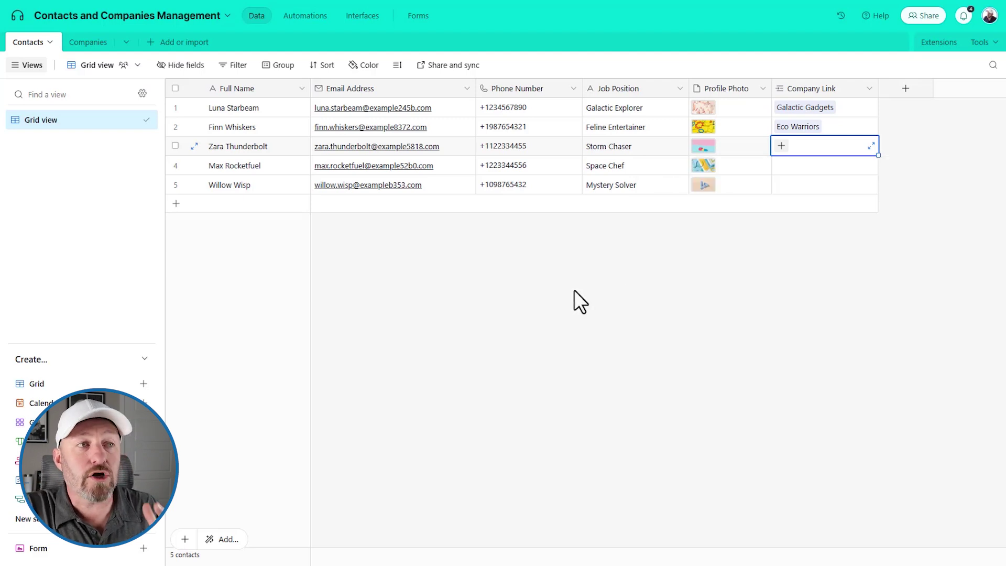
click(89, 42)
Step: Filter the Contacts field's choices to contacts where Company Link 'is empty', then save and confirm
double_click(763, 89)
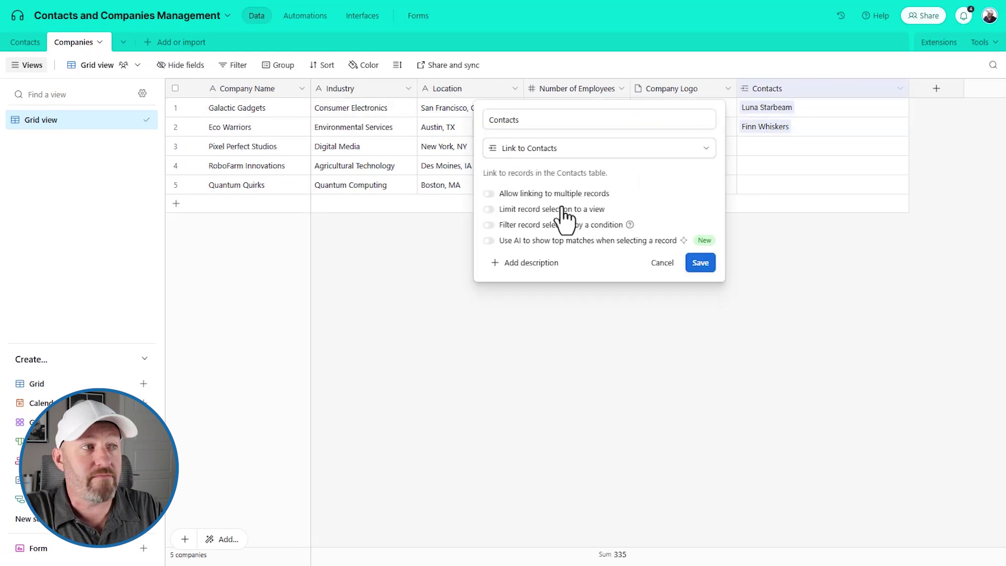
click(536, 225)
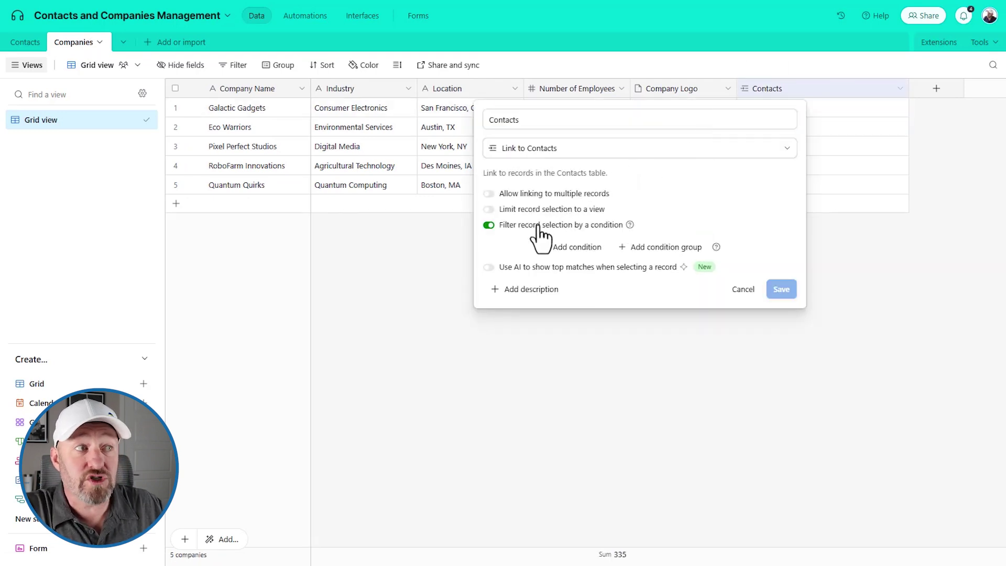
click(571, 247)
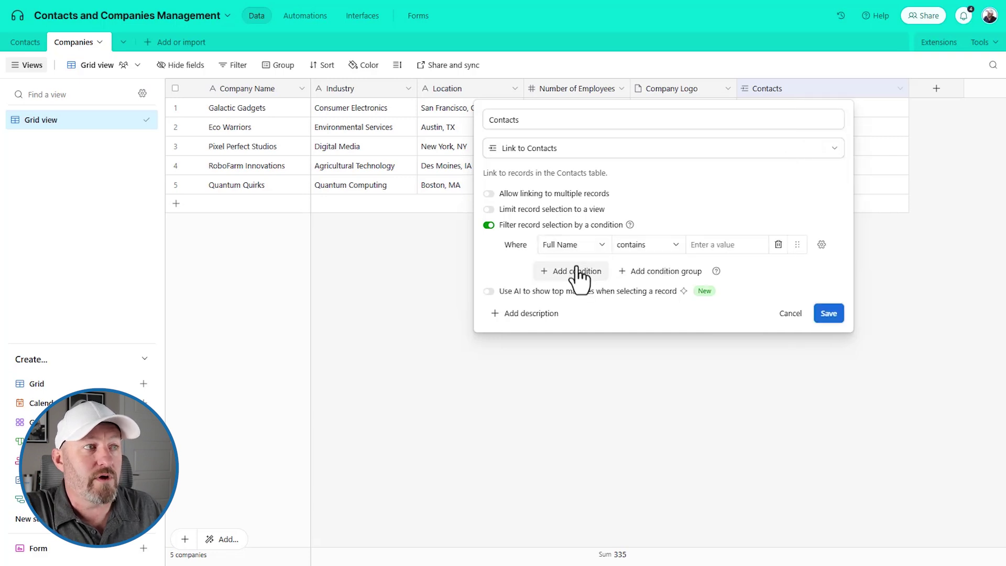
click(592, 249)
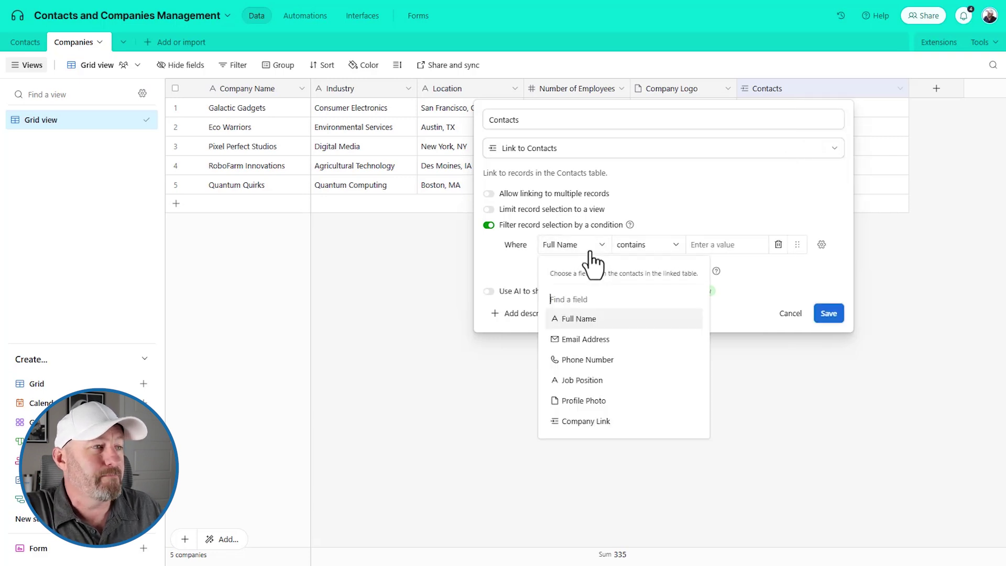
click(607, 421)
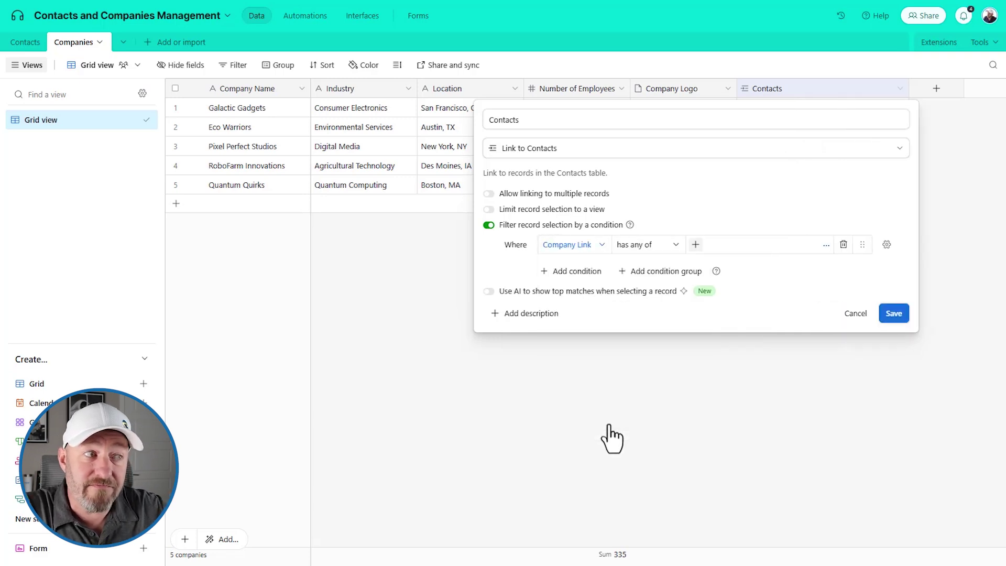
click(650, 244)
scroll(683, 356, down, 2)
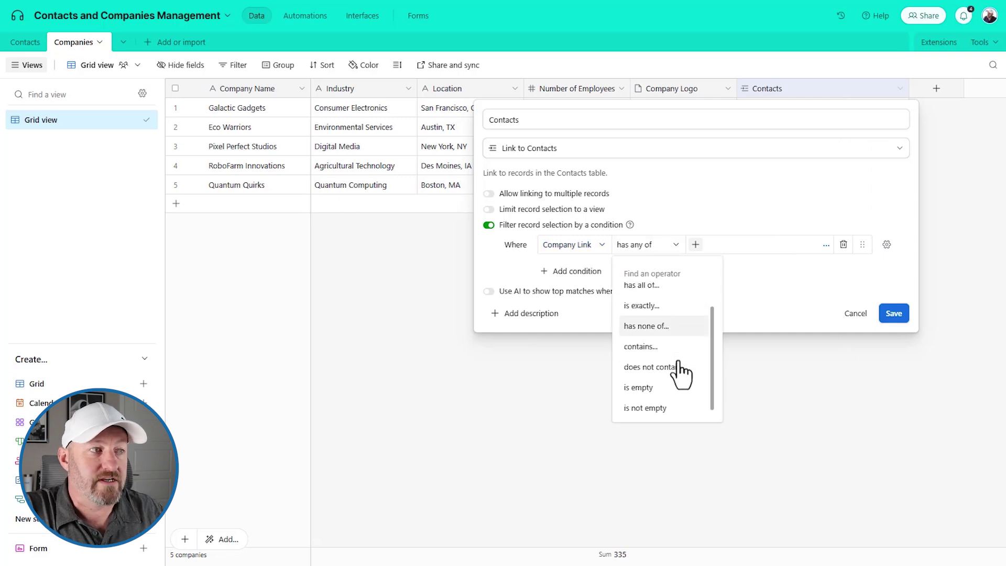
click(651, 387)
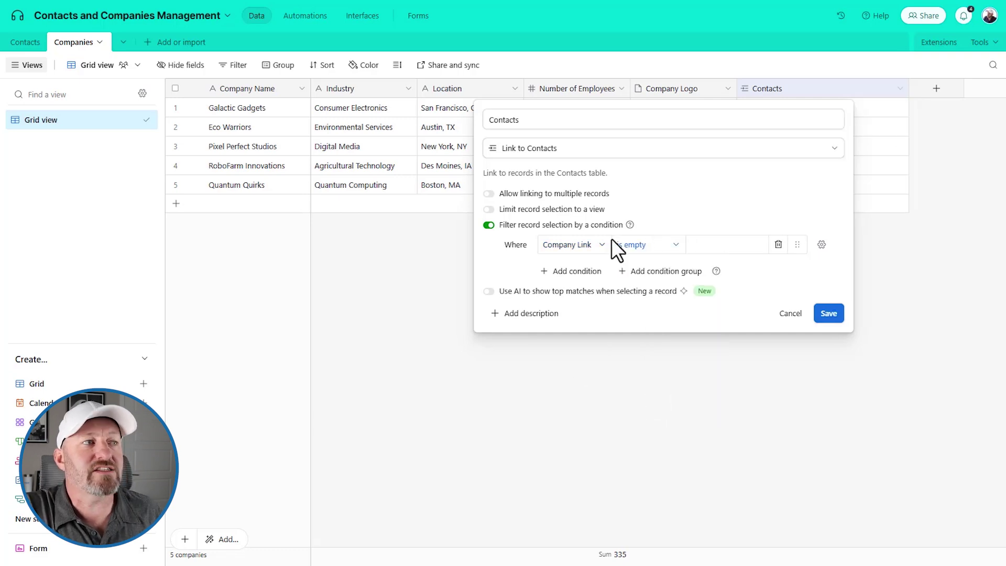
click(828, 314)
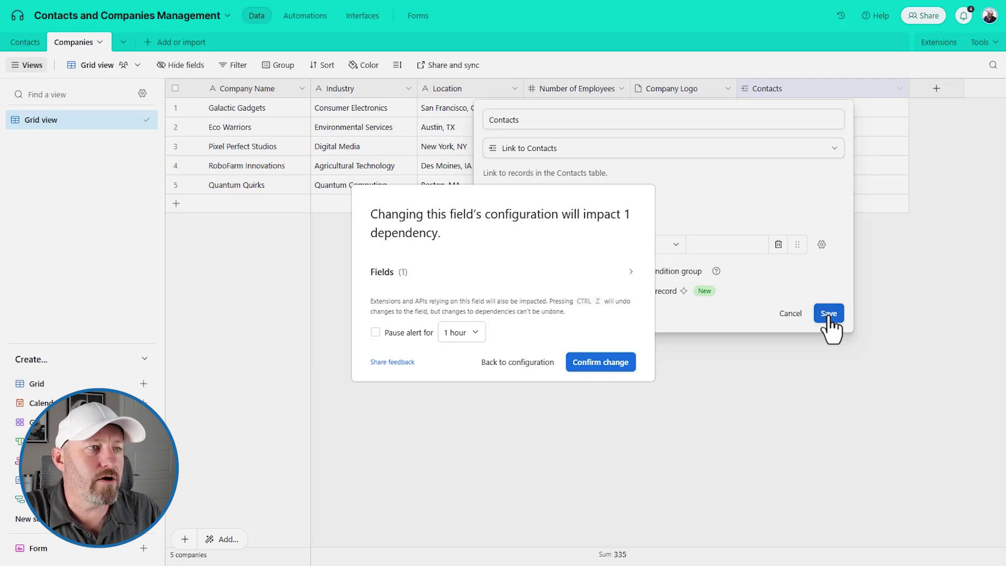
click(627, 363)
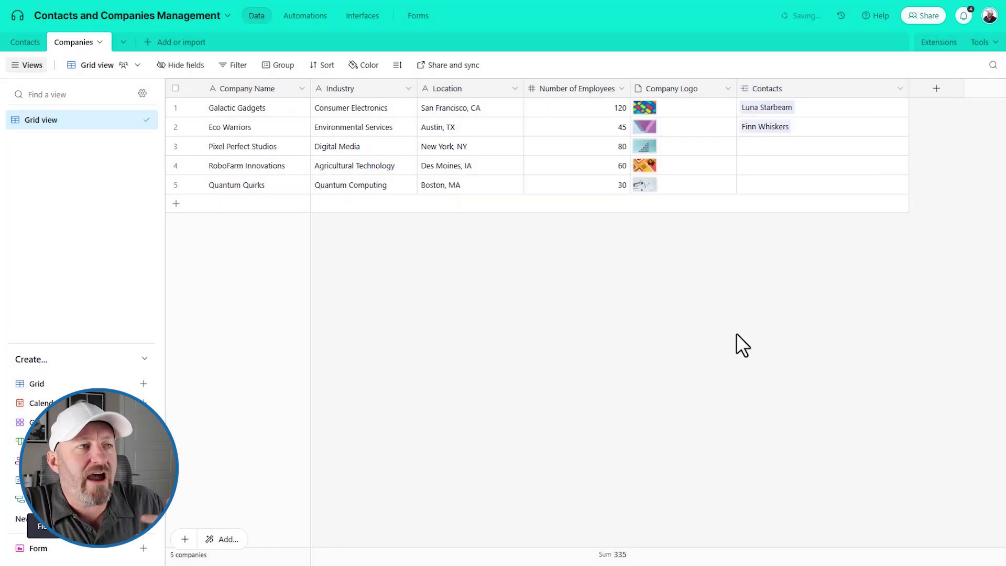
click(746, 147)
click(745, 145)
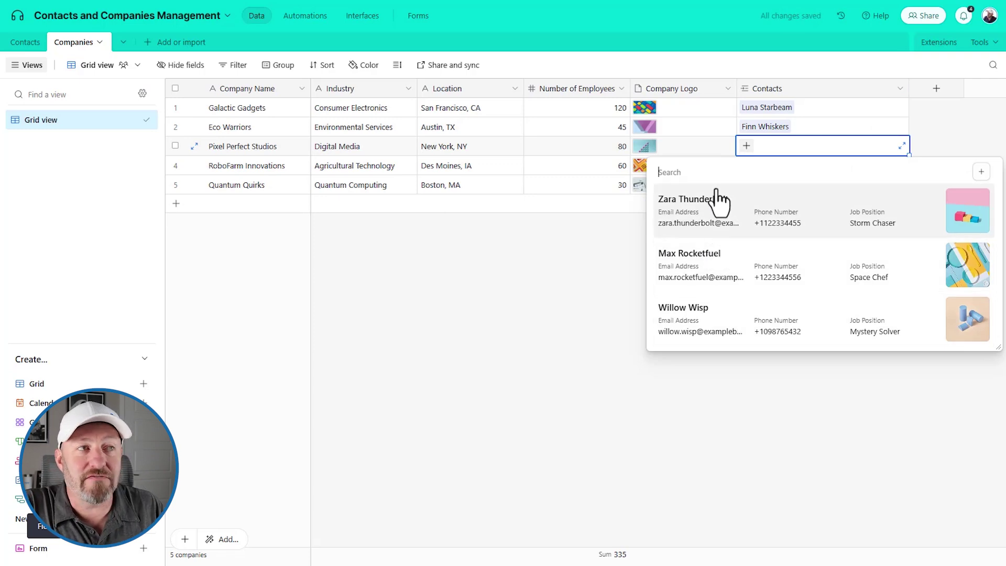
click(583, 266)
click(788, 108)
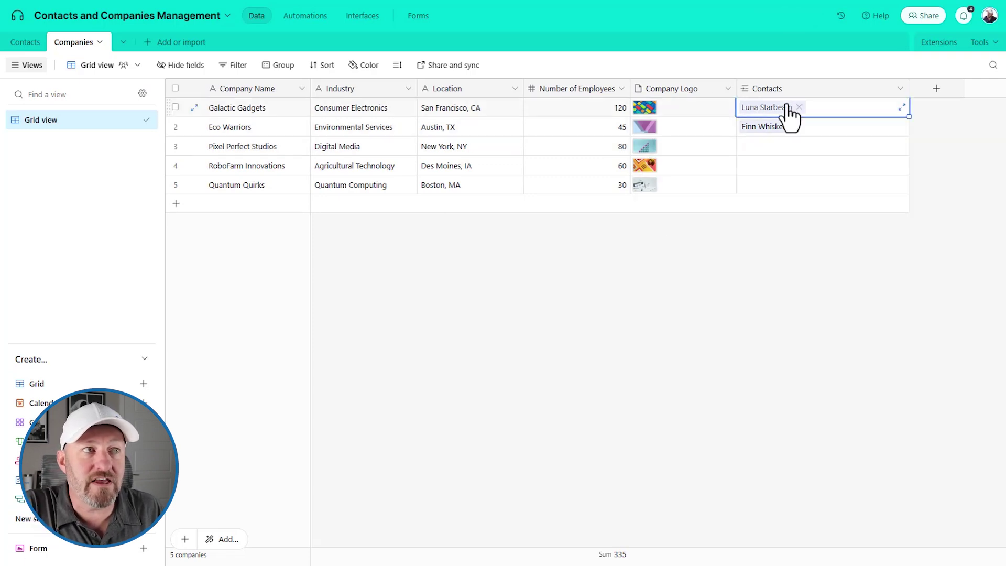
click(748, 147)
click(746, 147)
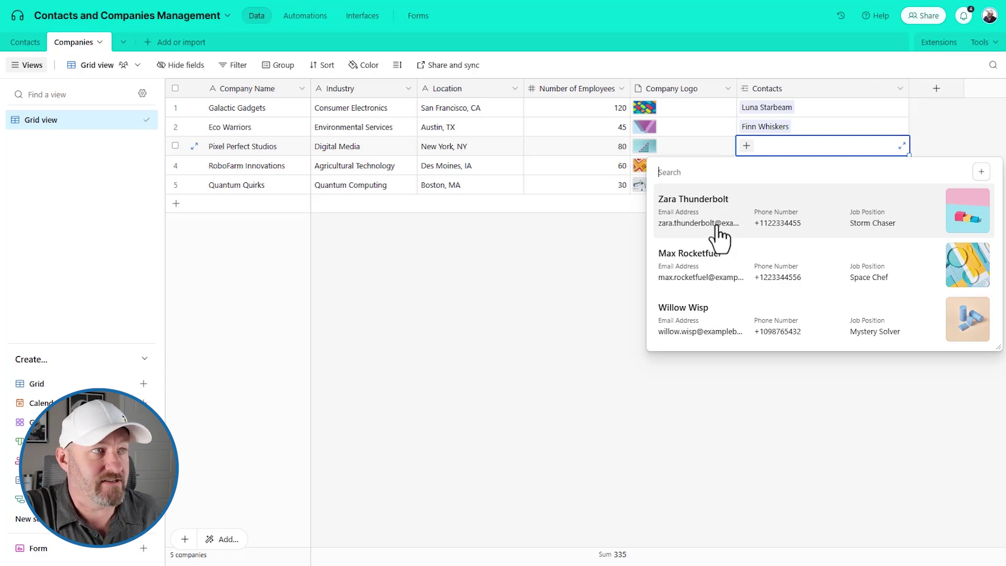
key(Escape)
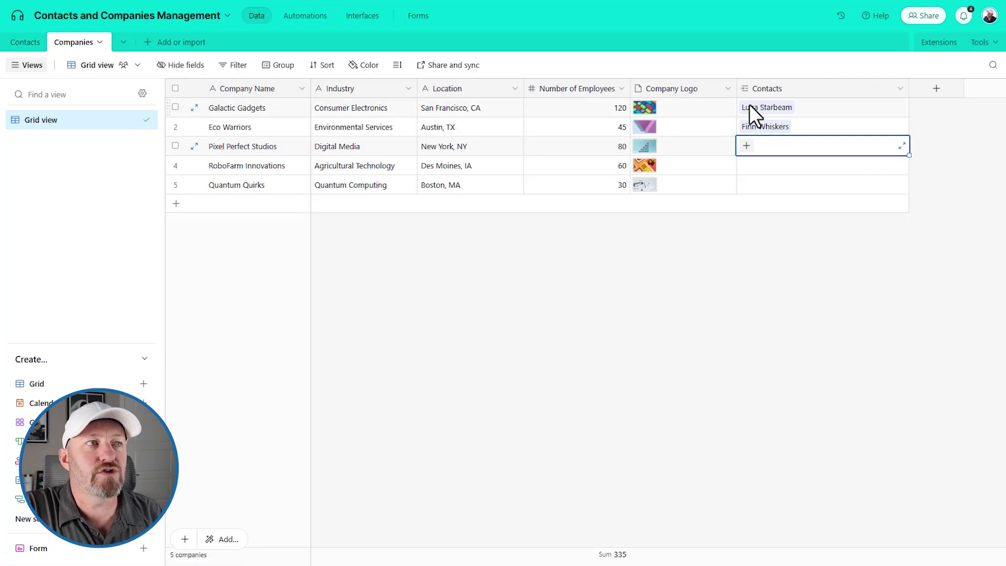
Step: Allow the Contacts field to link multiple records, accepting the dependency warning
double_click(809, 87)
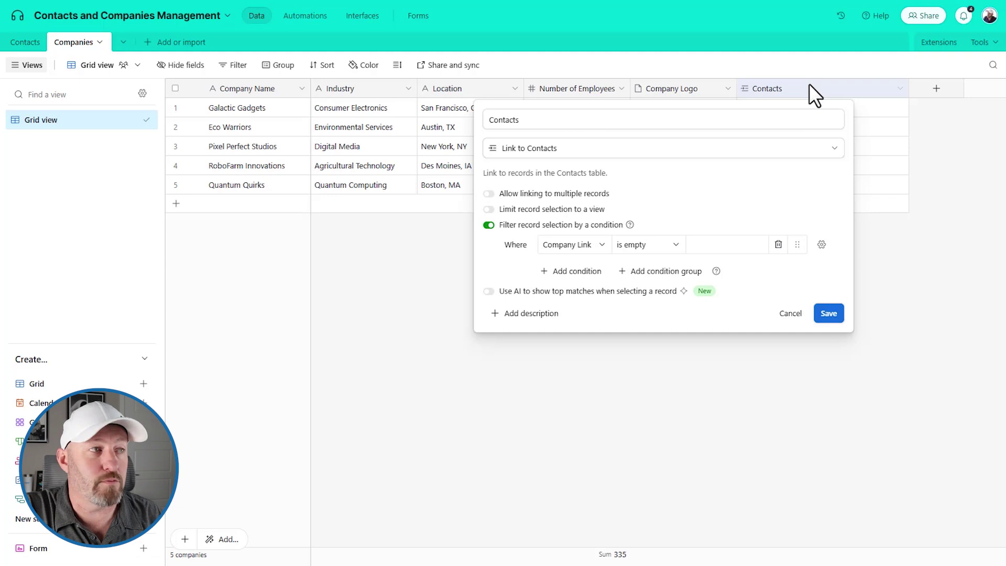
click(489, 193)
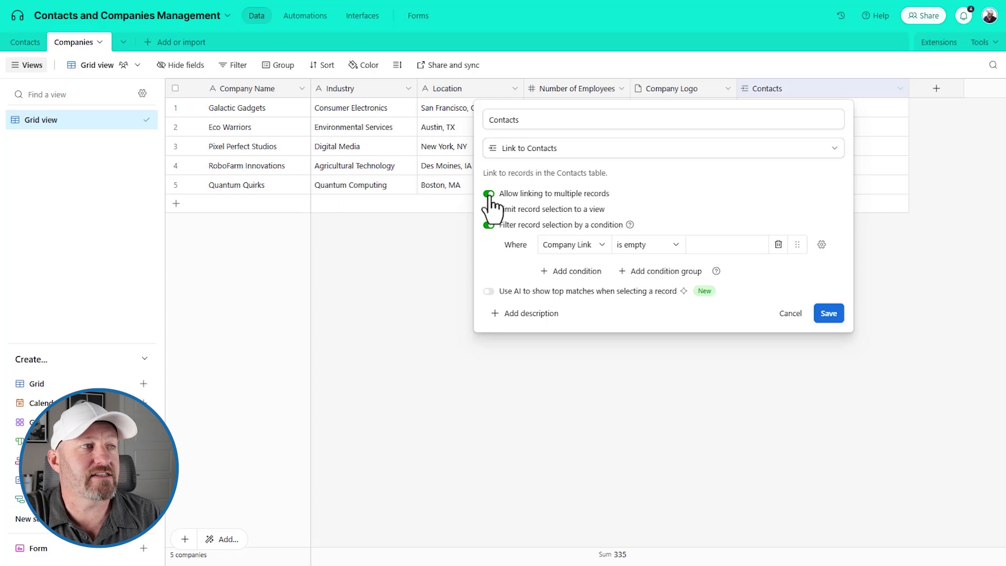
click(829, 314)
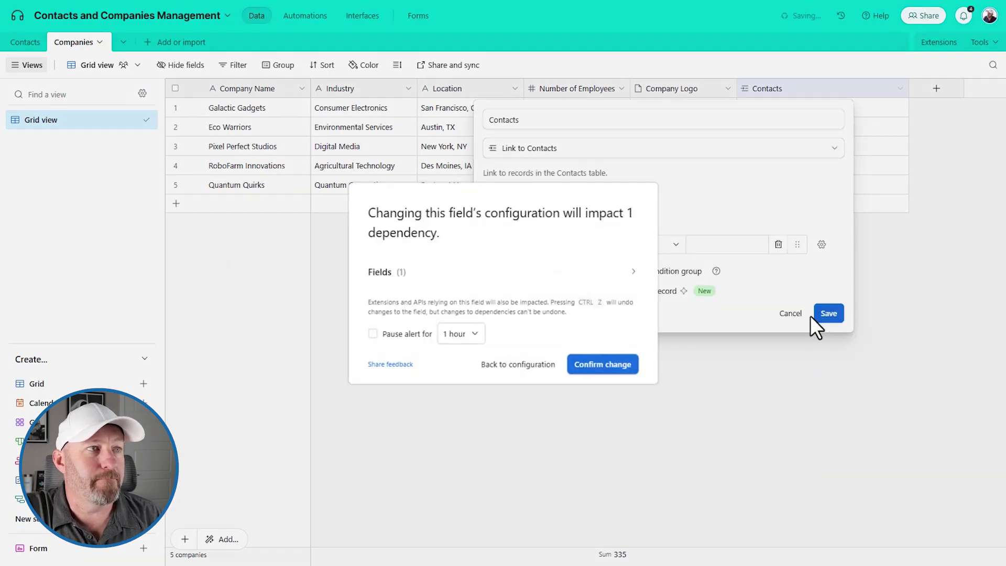
click(627, 370)
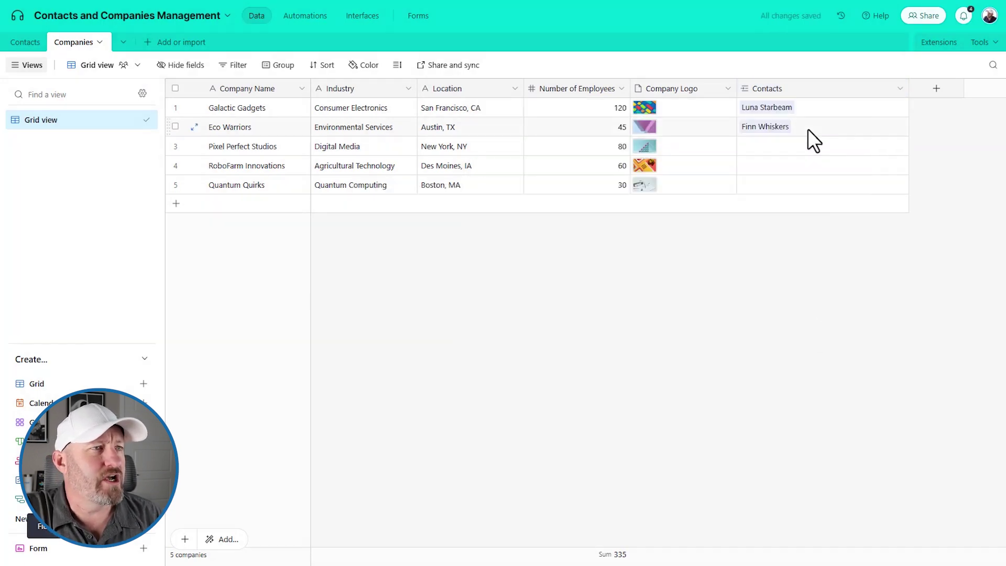
Step: Link two more contacts to Eco Warriors so it lists three
click(809, 127)
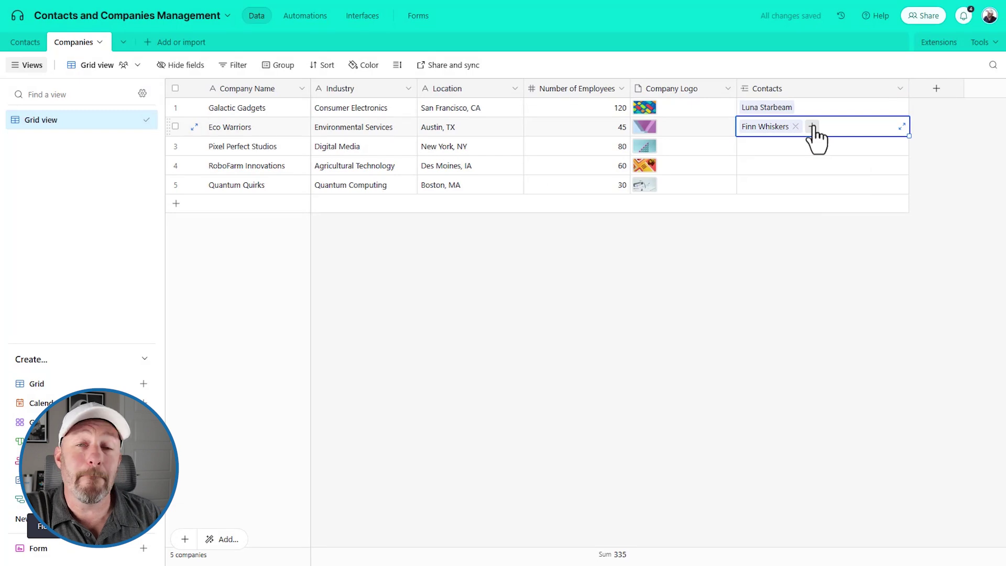
click(811, 127)
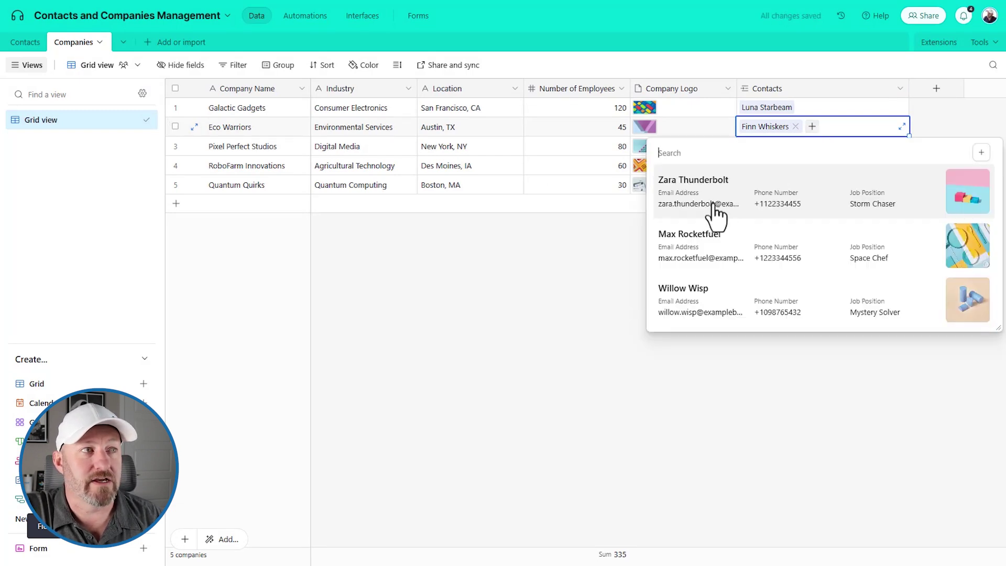
click(711, 206)
click(890, 126)
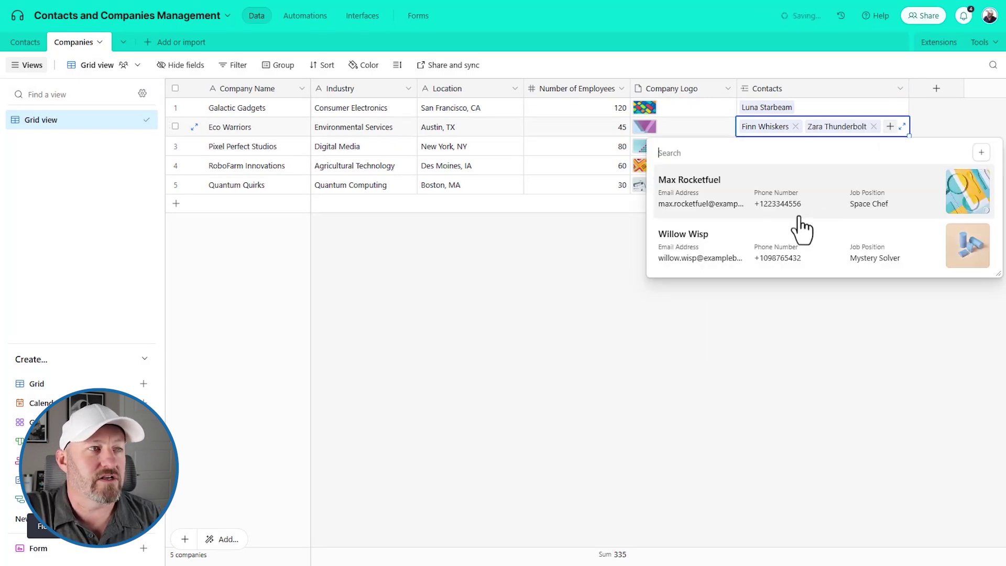
click(726, 252)
click(711, 264)
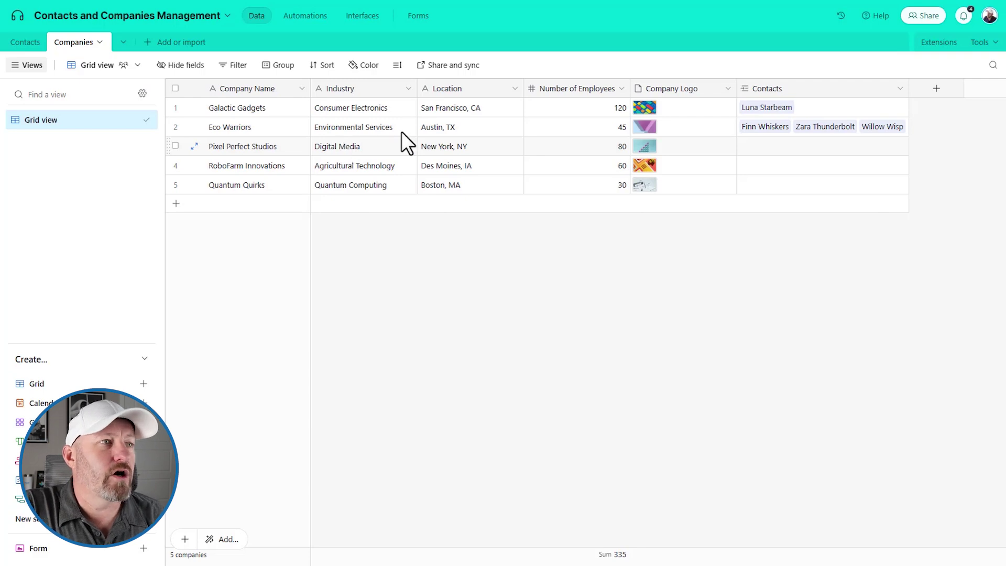
Step: Reopen the Contacts field settings, close them unchanged, and return to the Contacts table
double_click(775, 88)
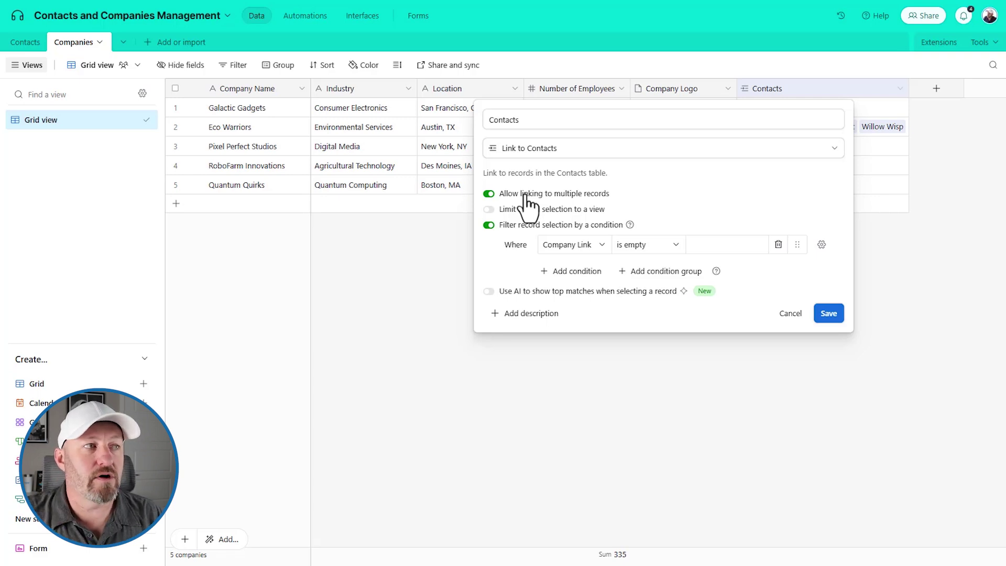
click(429, 261)
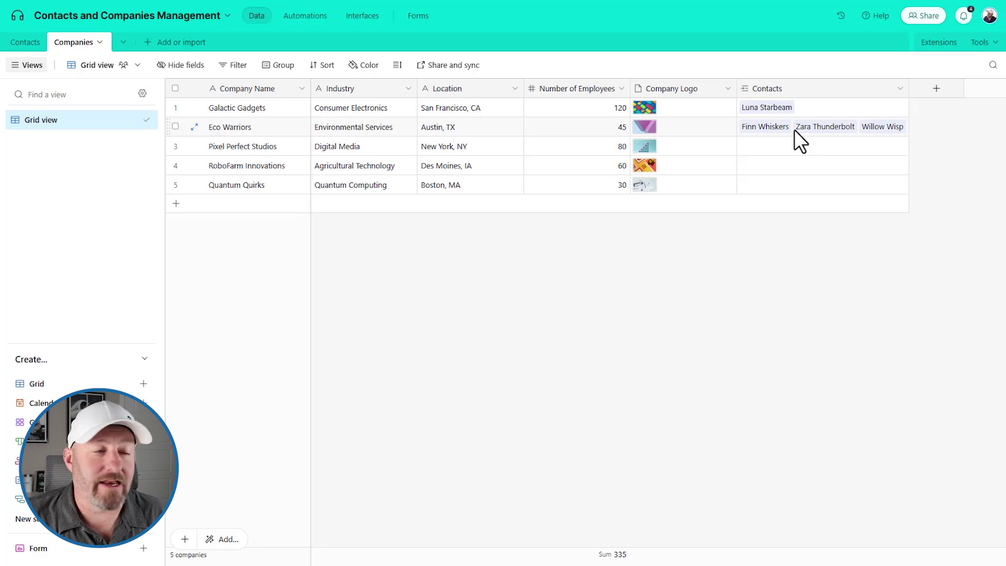
click(25, 42)
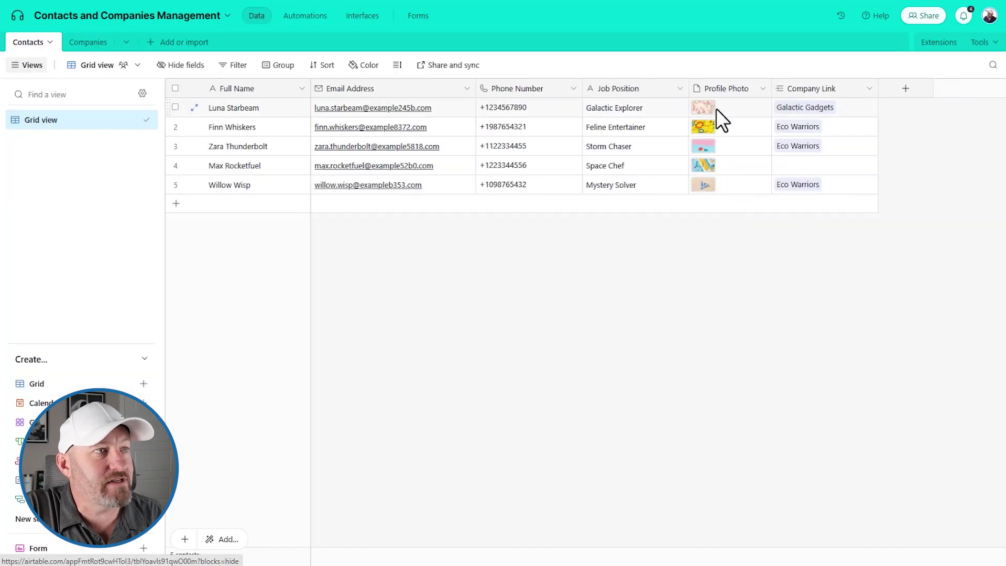
Step: Toggle multiple linking on and back off for Company Link, saving it as single-company
double_click(816, 92)
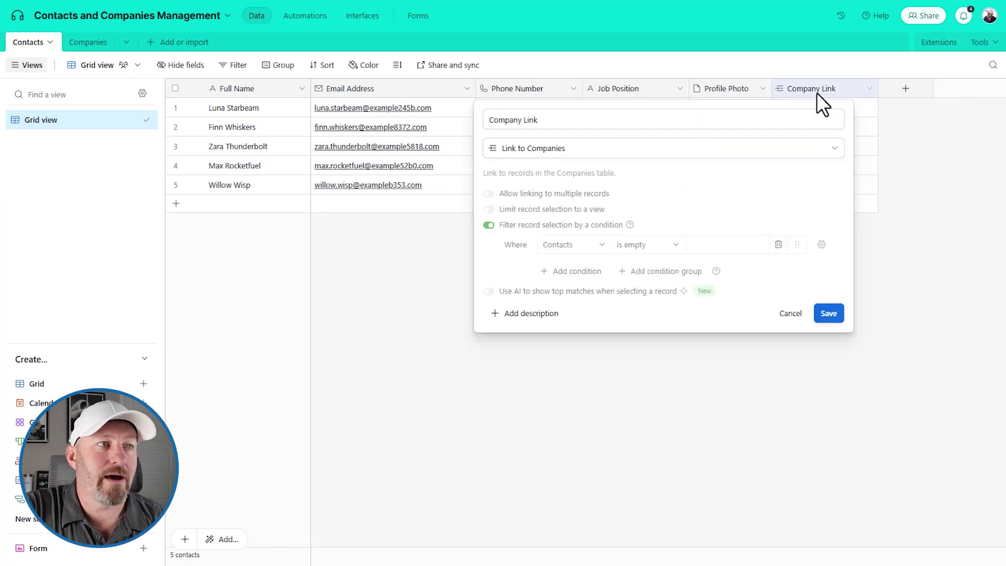
click(566, 195)
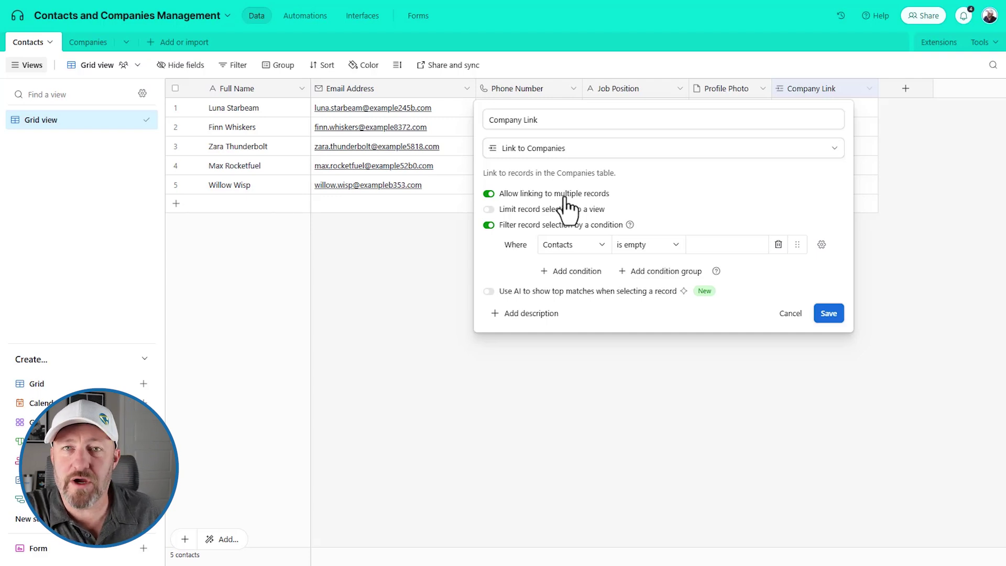
click(565, 195)
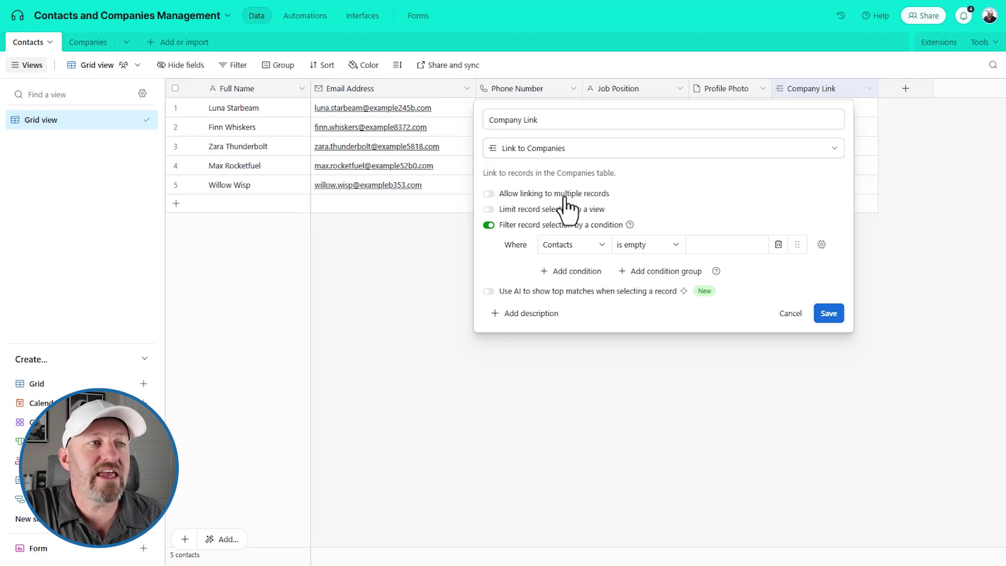
click(826, 314)
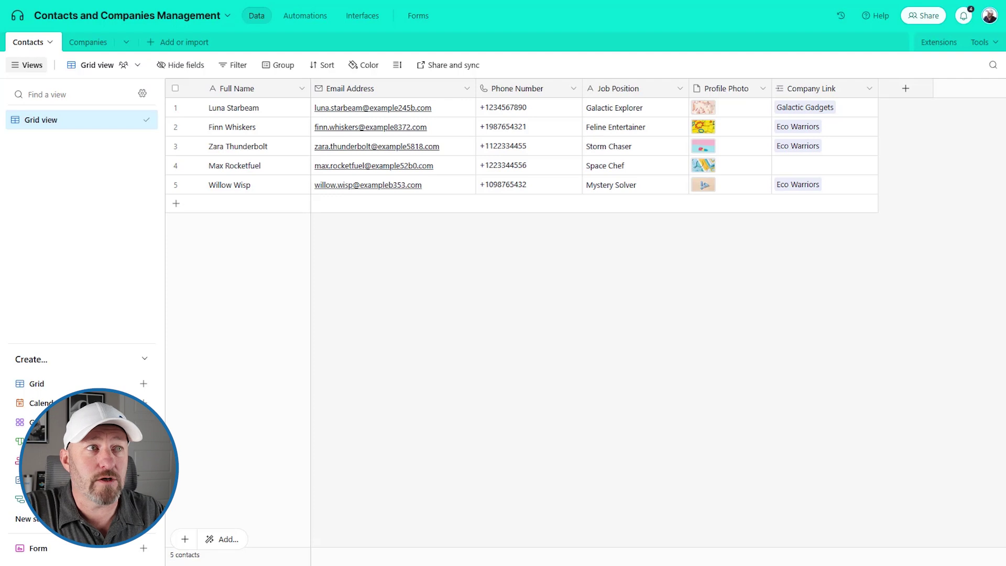
right_click(844, 92)
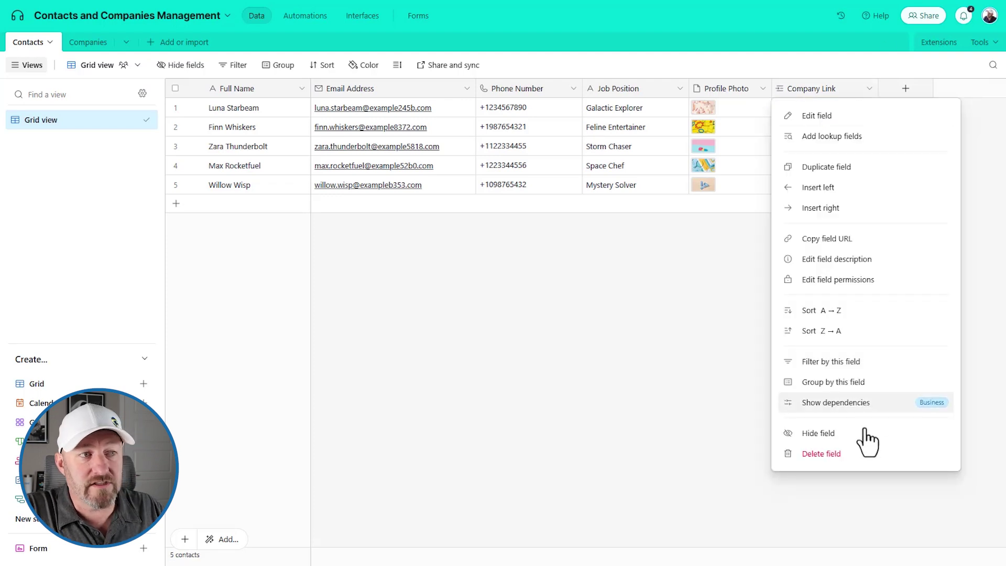
Step: Delete Company Link from Contacts, then delete the Contacts link column from Companies
click(853, 455)
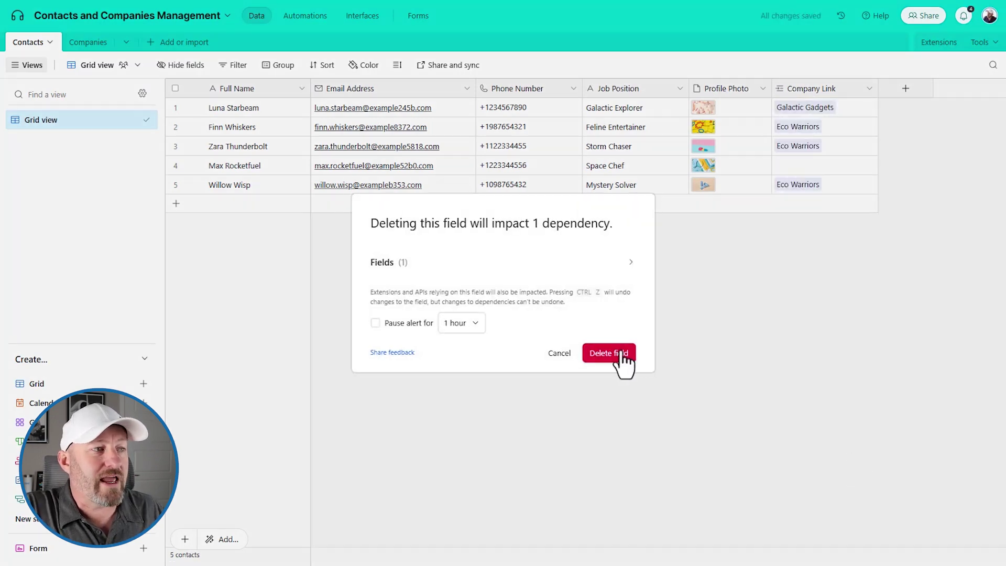
click(619, 358)
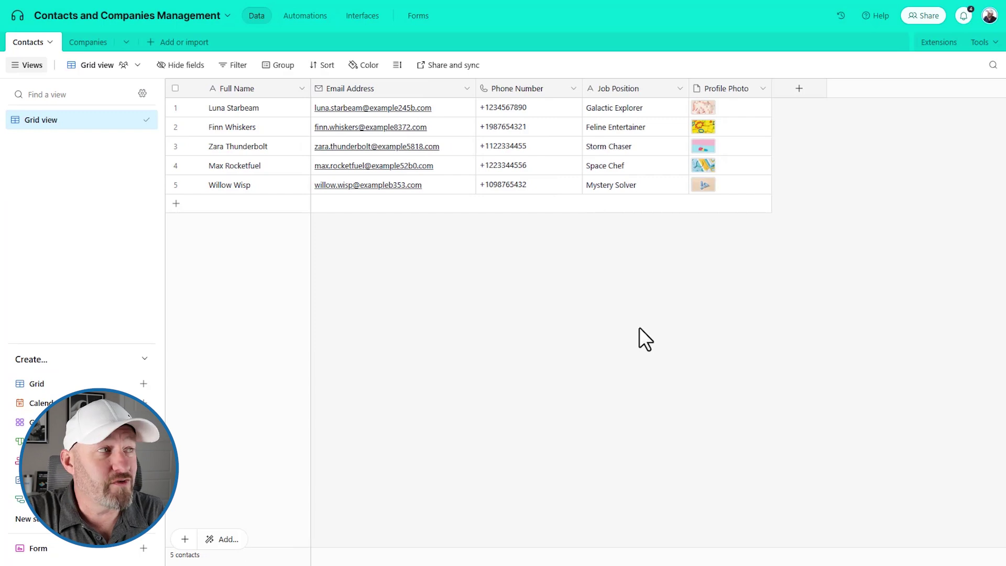
click(96, 45)
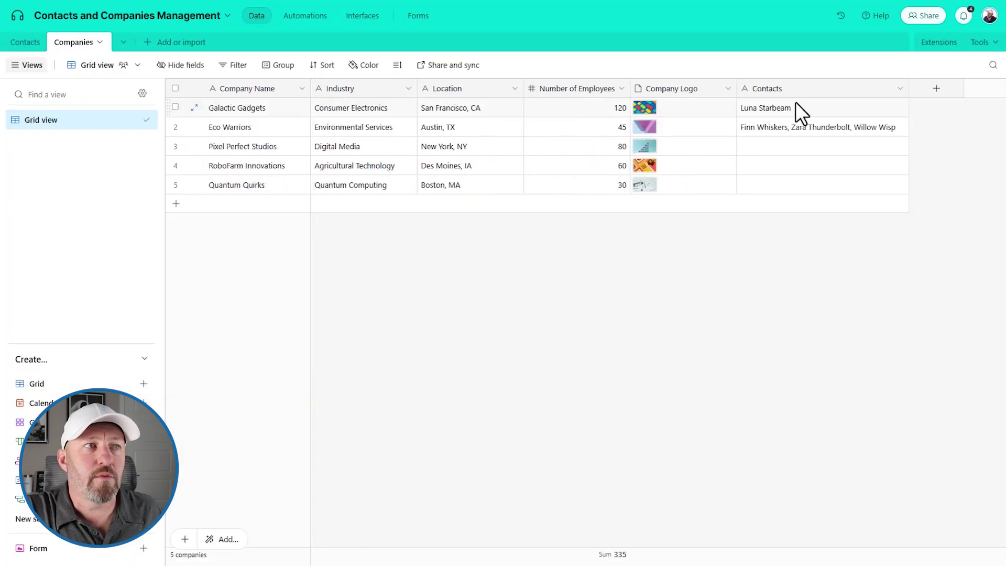
click(801, 90)
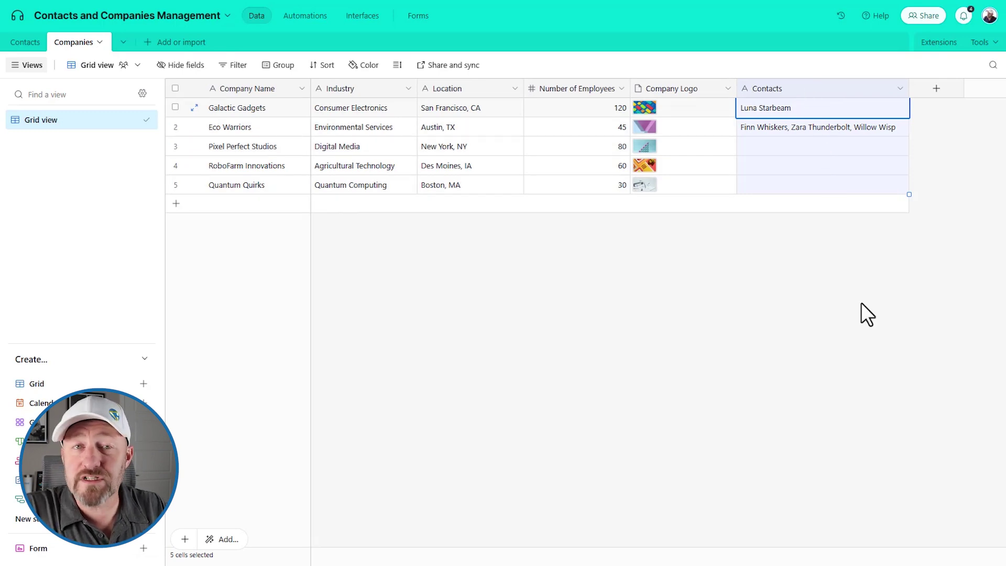
right_click(794, 90)
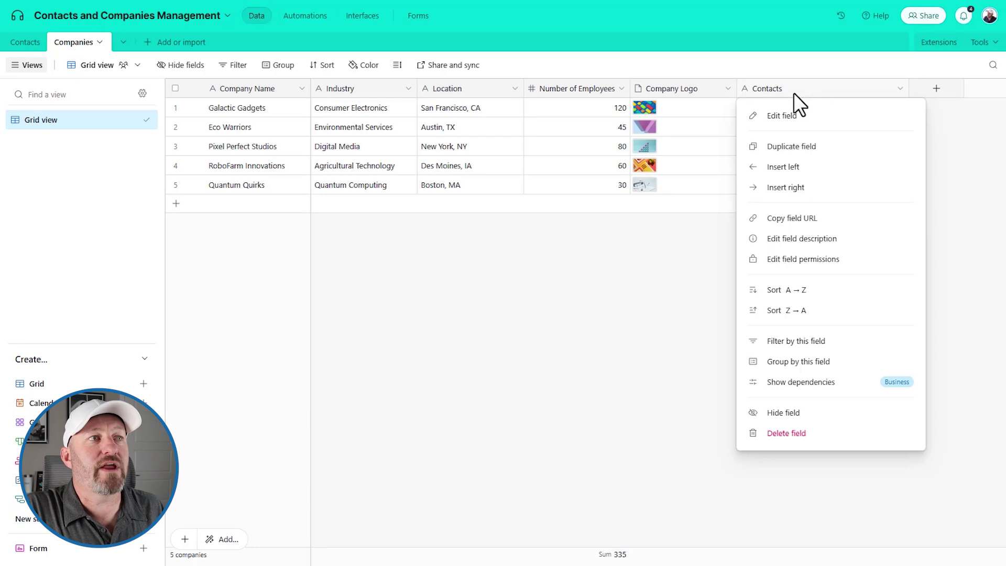
click(763, 82)
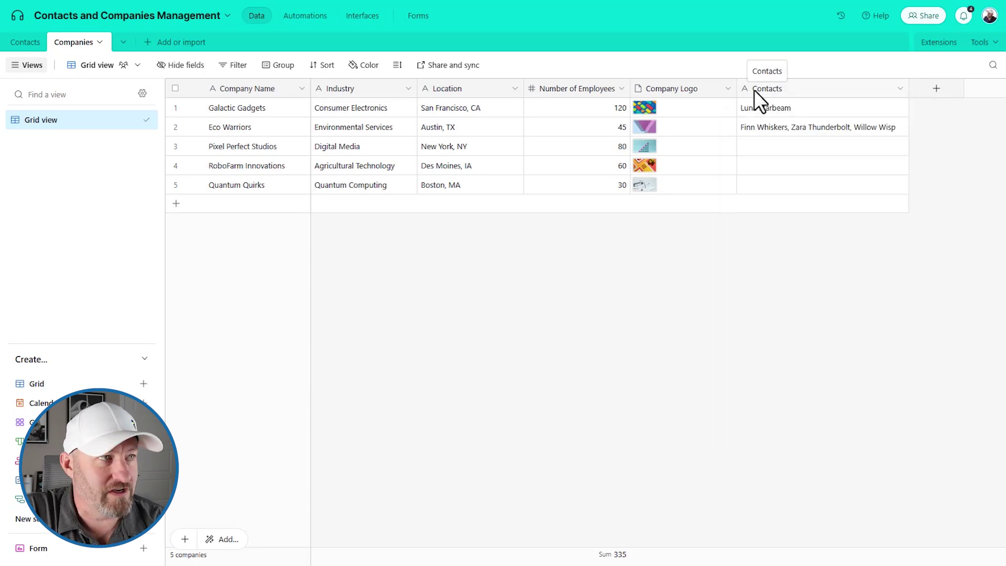
right_click(793, 90)
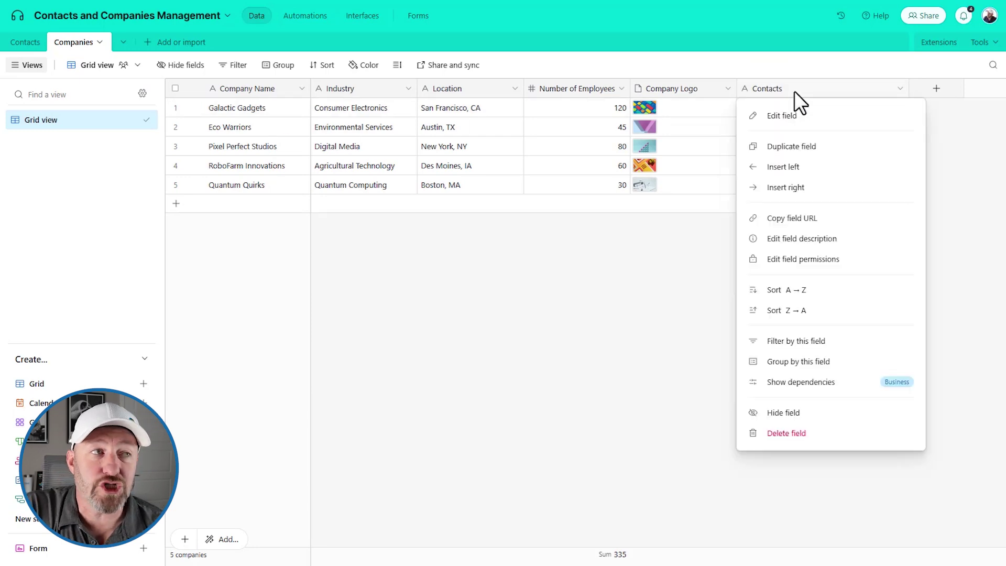
click(804, 430)
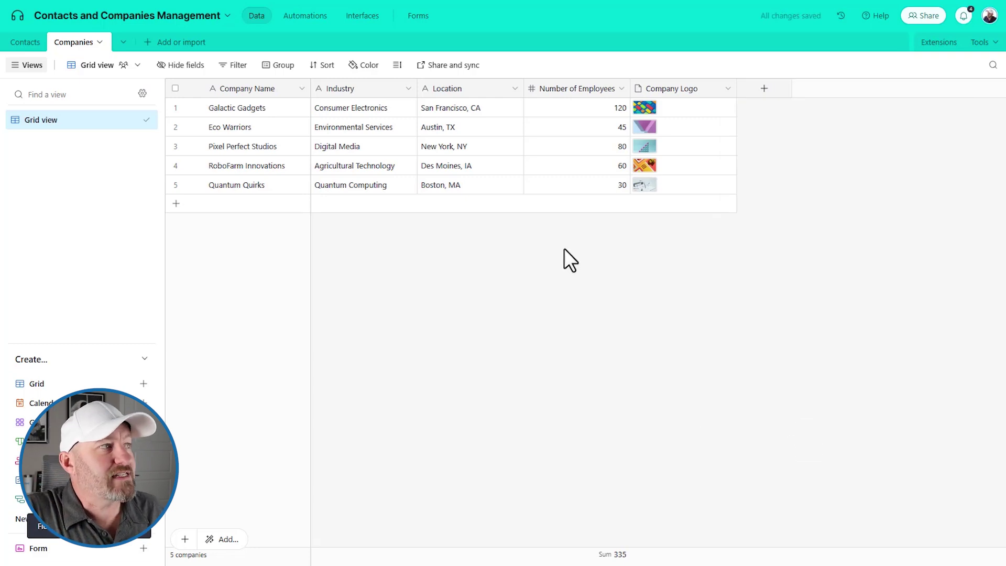
Step: Create a blank table from scratch named 'Relationships'
click(170, 44)
click(189, 87)
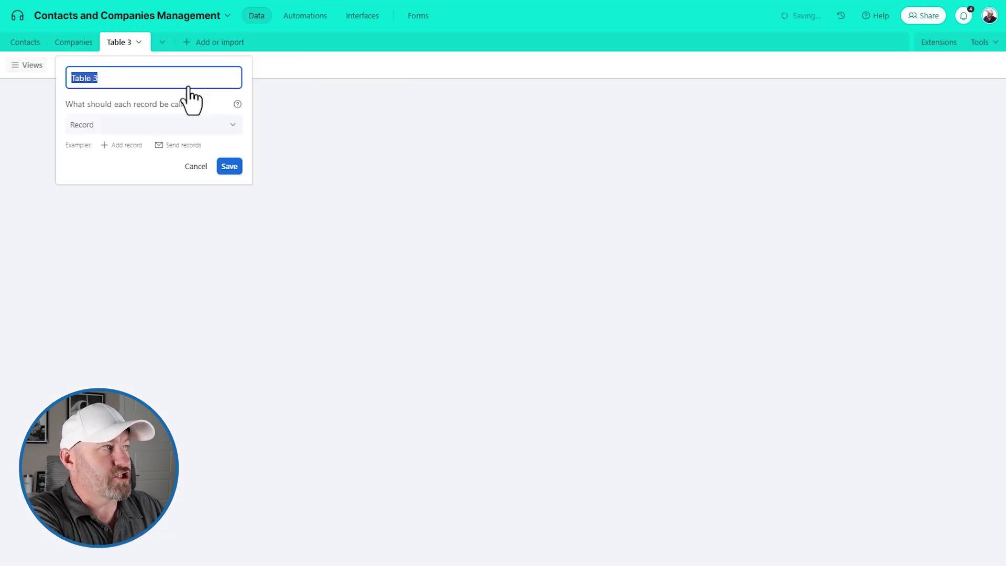
text(Relationships)
key(Return)
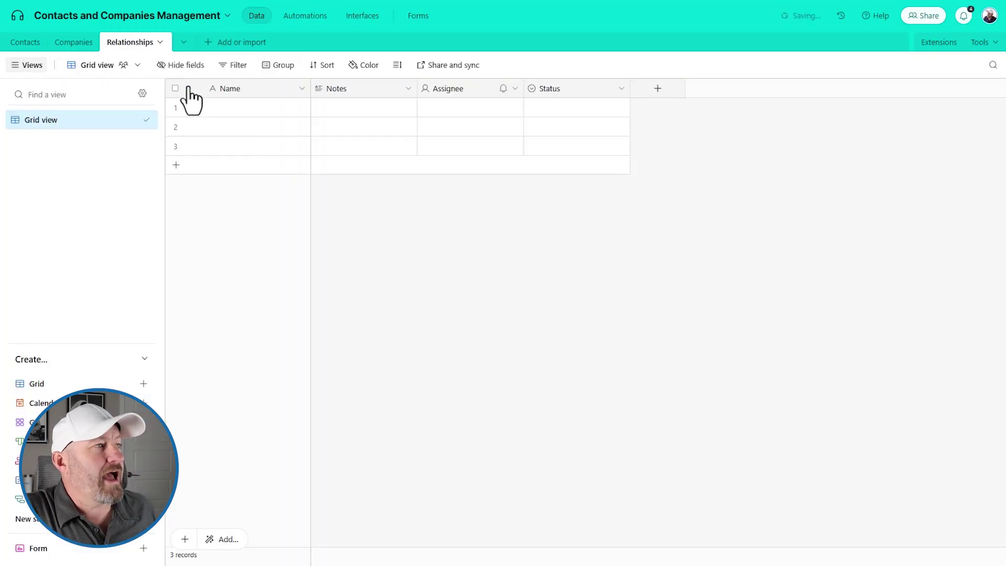
Step: Delete the Notes, Assignee and Status fields, leaving only Name
right_click(377, 91)
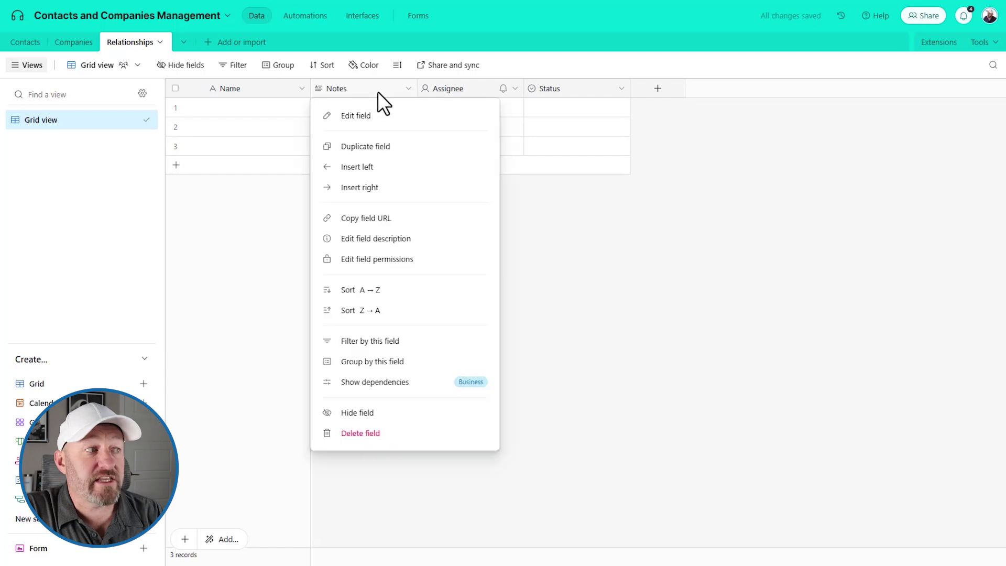
click(367, 433)
right_click(337, 96)
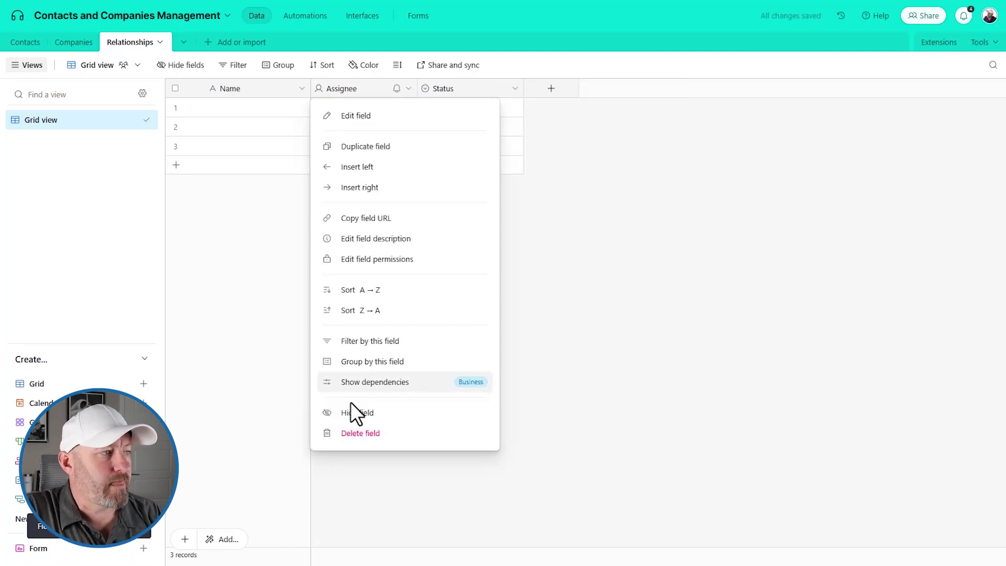
click(350, 434)
right_click(348, 92)
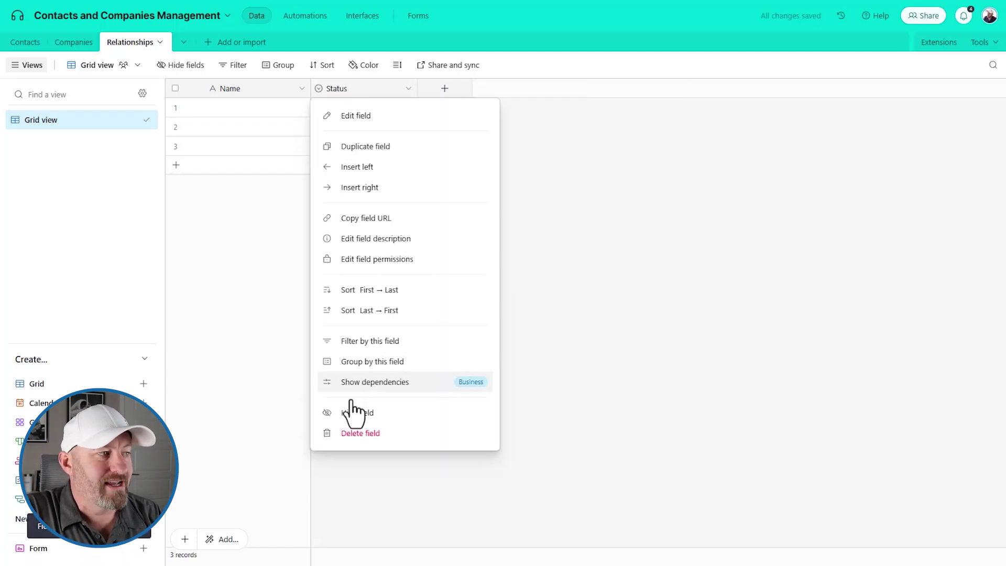
click(359, 434)
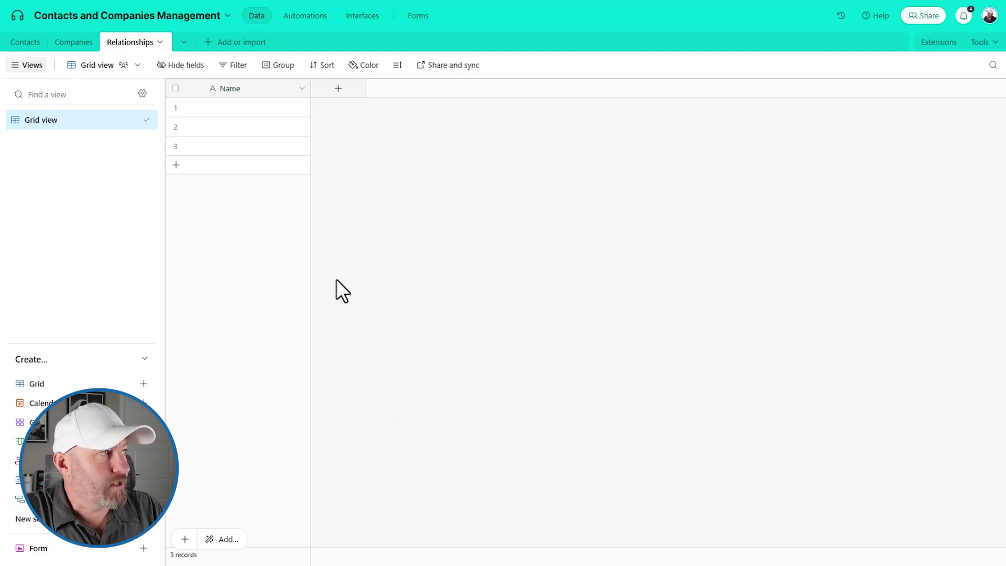
Step: Add a 'Contacts' field linking to the Contacts table, one record only
click(346, 89)
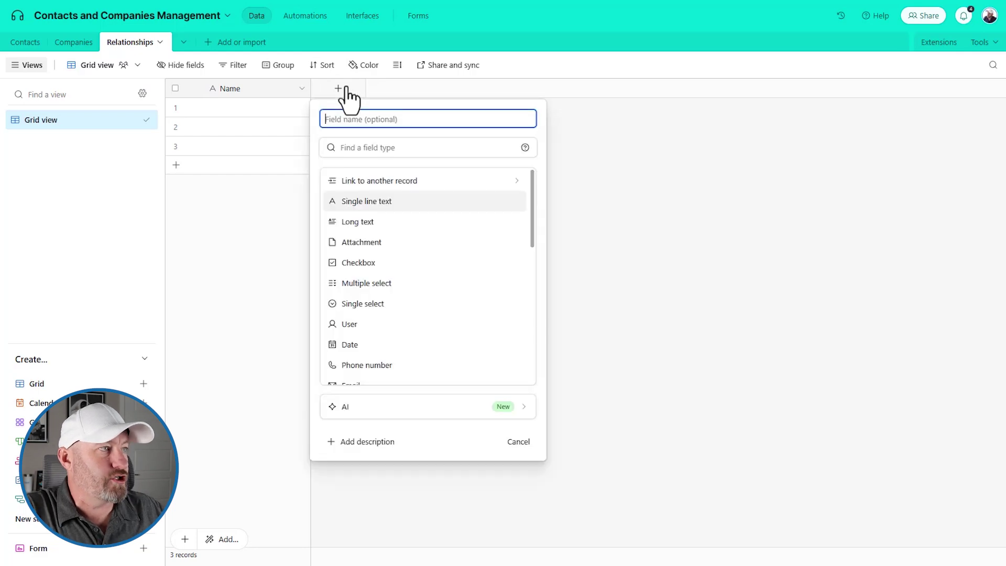
text(Contacts)
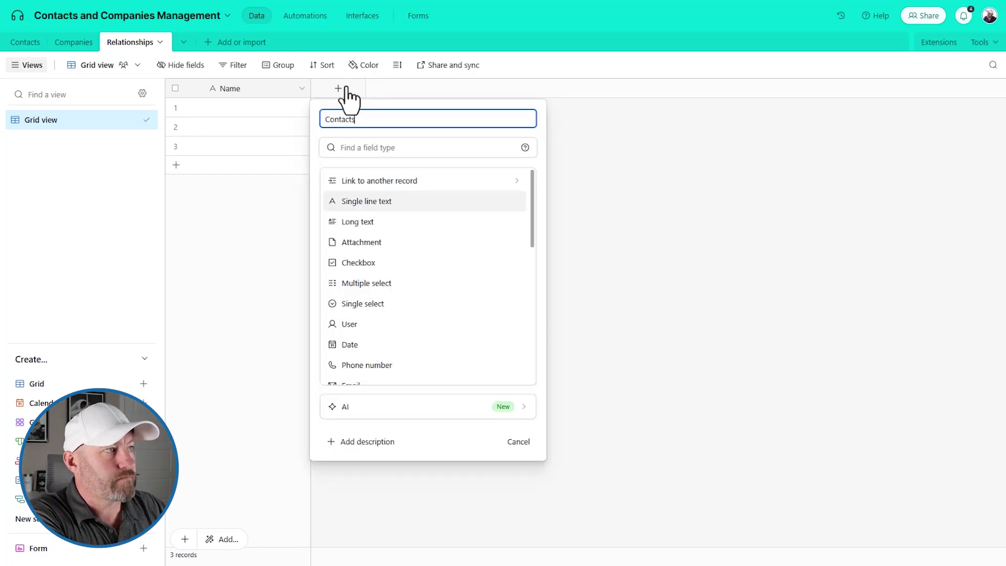
key(Tab)
text(cont)
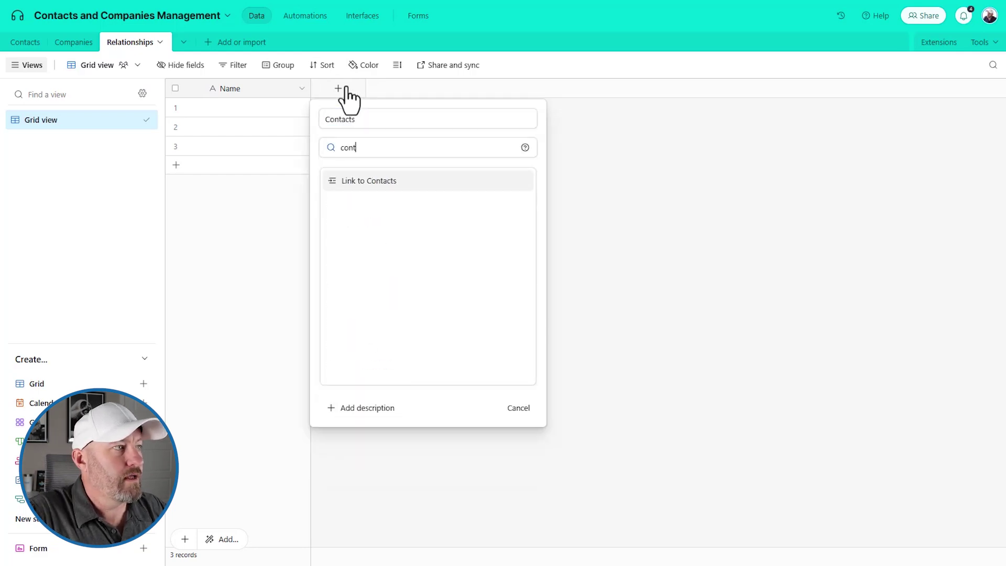
click(373, 181)
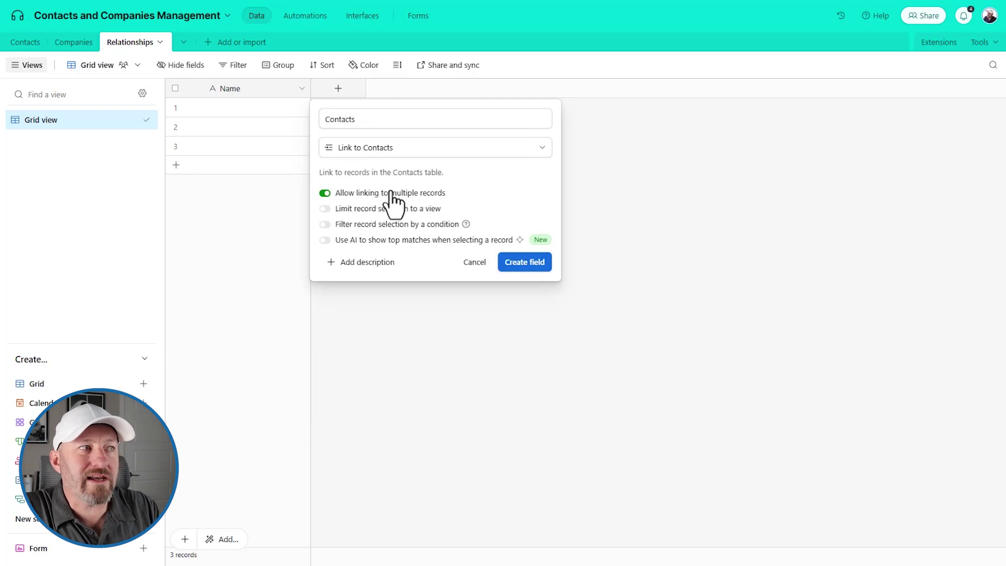
click(393, 199)
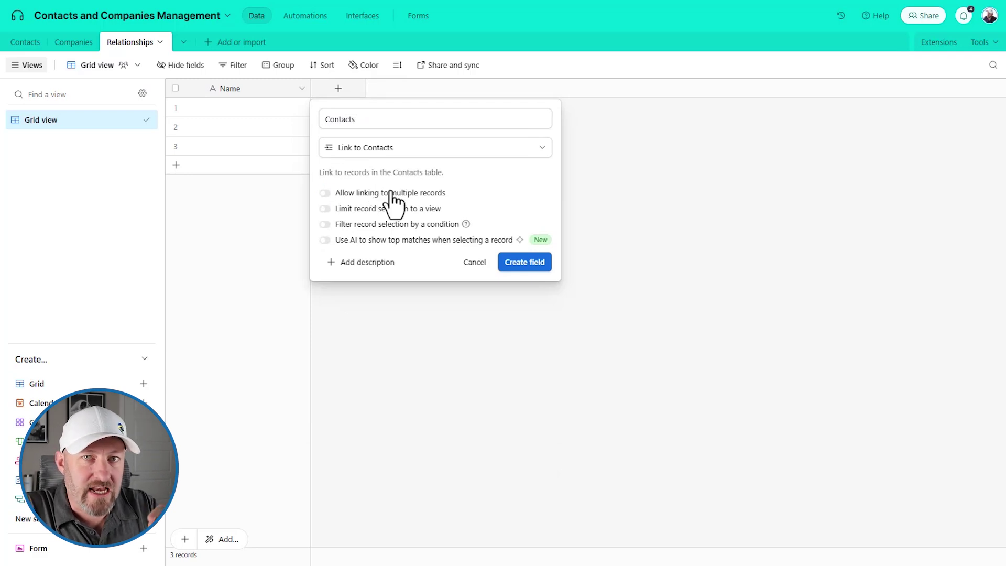
click(514, 266)
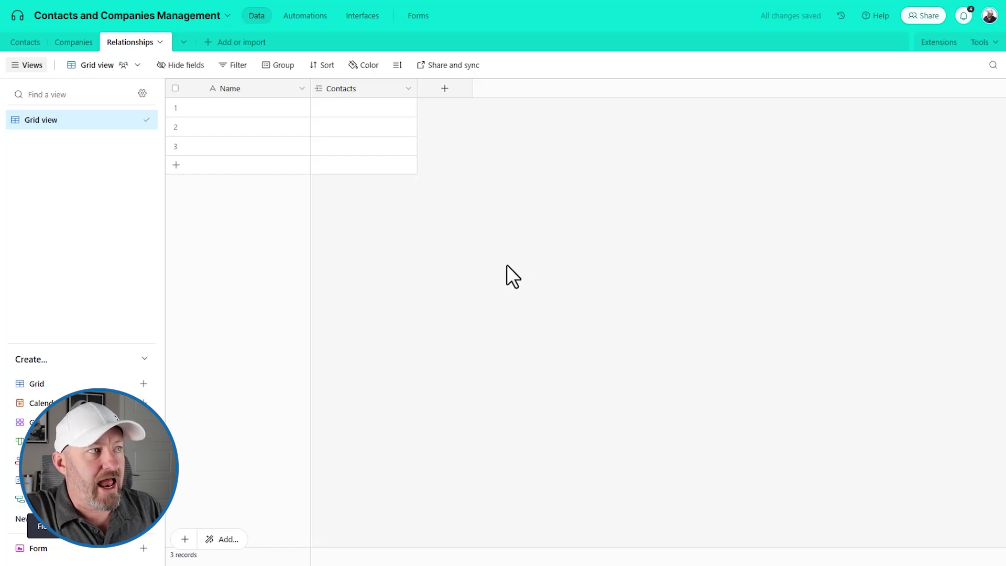
Step: Add a Companies field linking to the Companies table, limited to one record
click(445, 90)
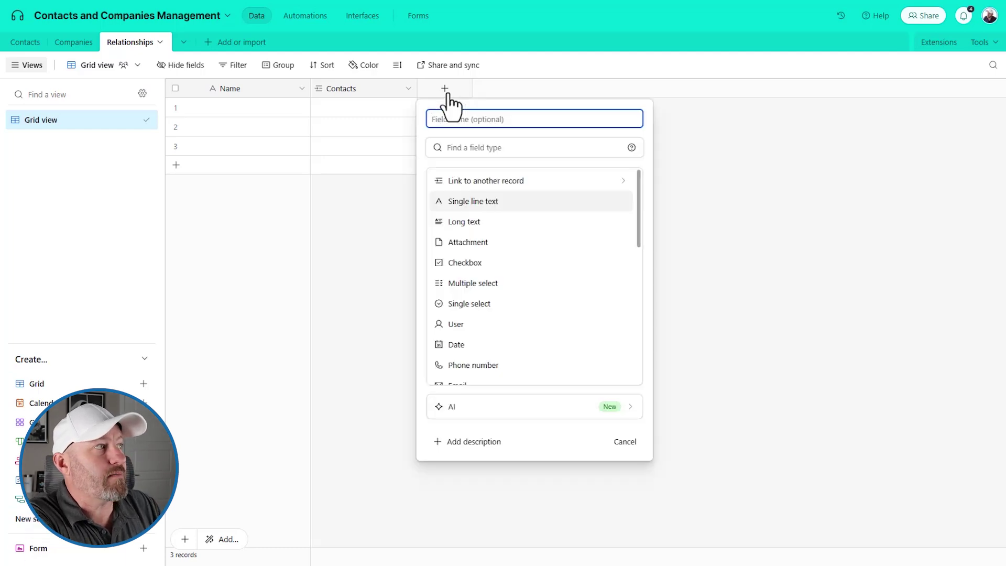
text(Con)
text(panies)
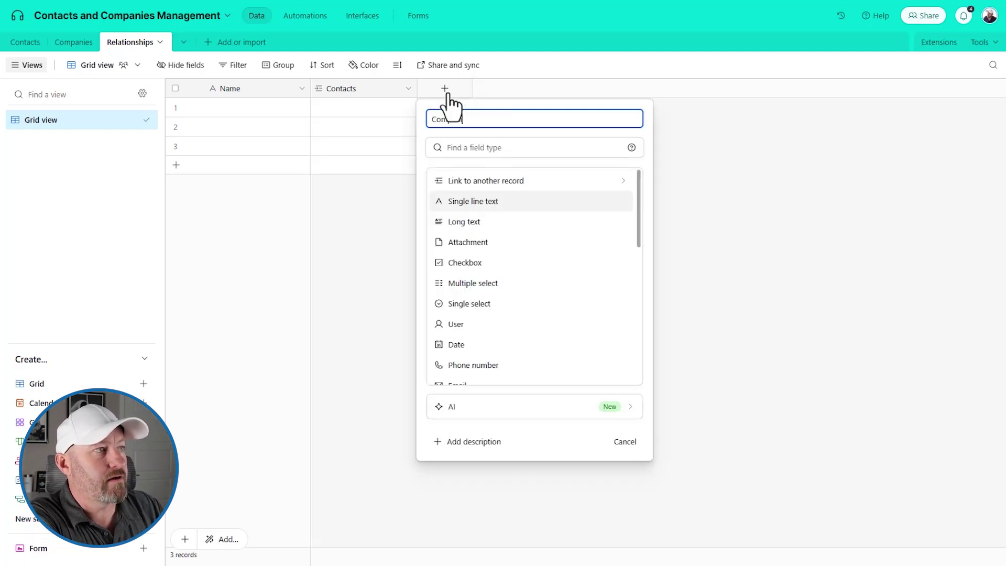
key(Tab)
text(comp)
key(Return)
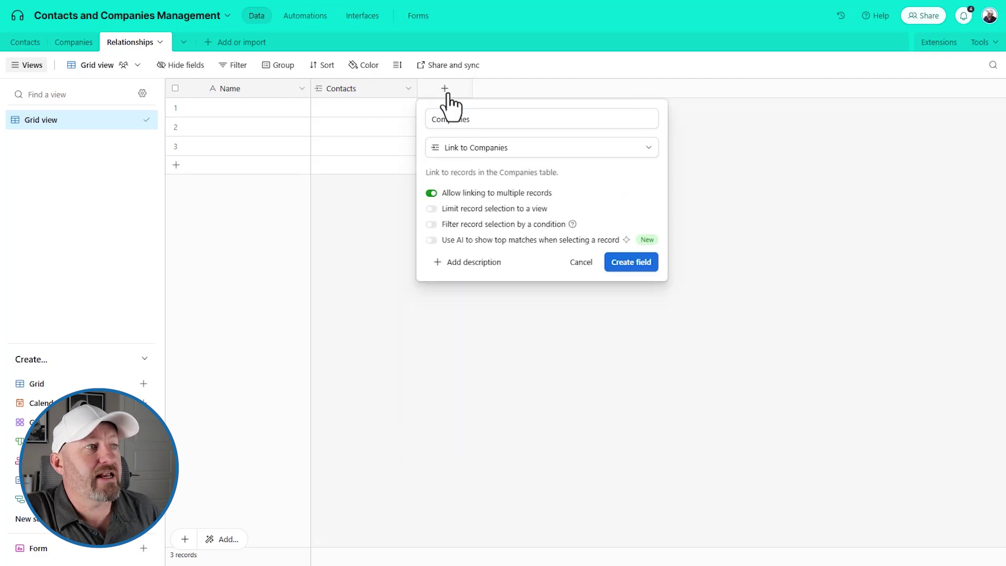
click(459, 195)
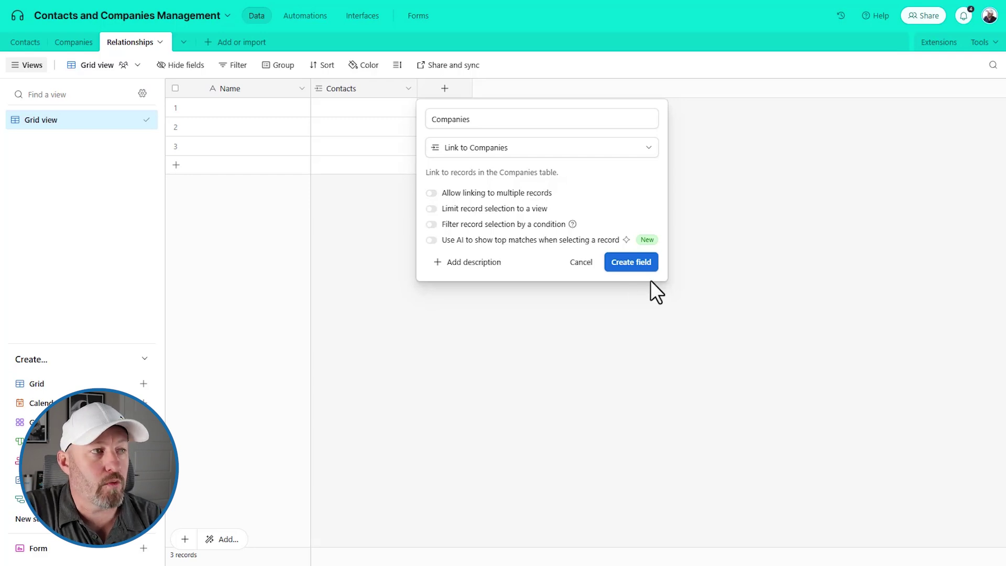
click(631, 263)
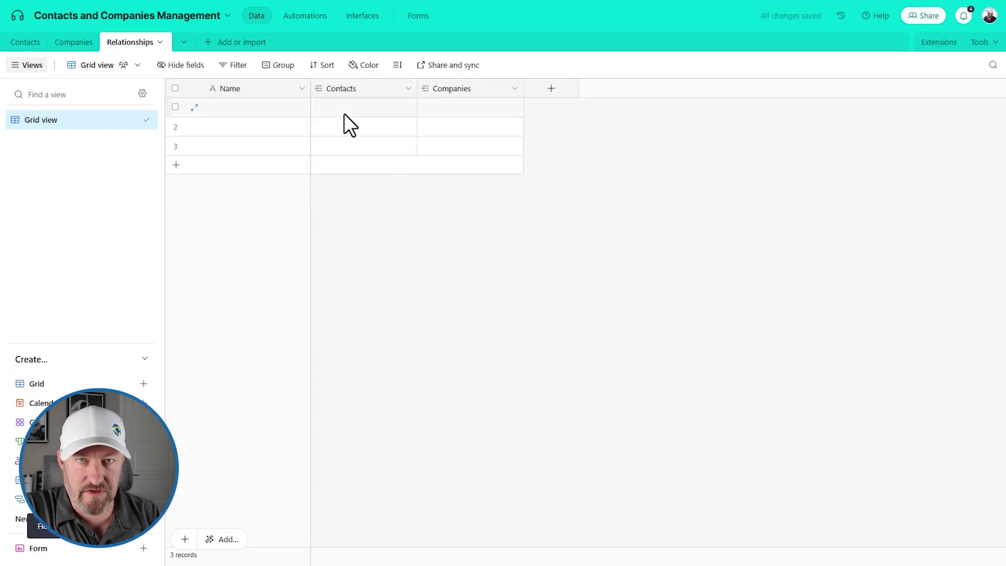
click(329, 111)
Step: Link row 1 to the first contact and to Galactic Gadgets
click(321, 107)
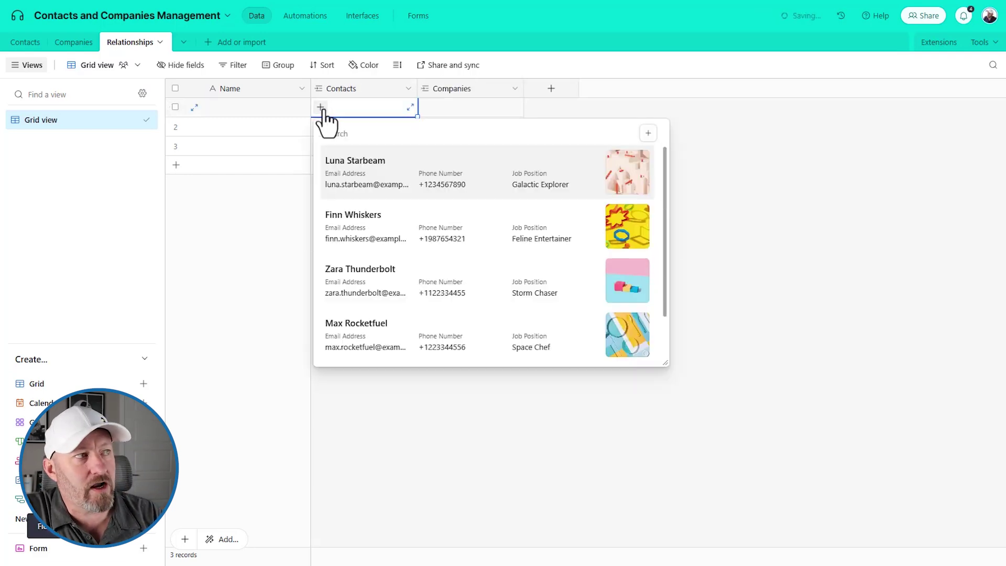
click(373, 188)
click(431, 111)
click(426, 107)
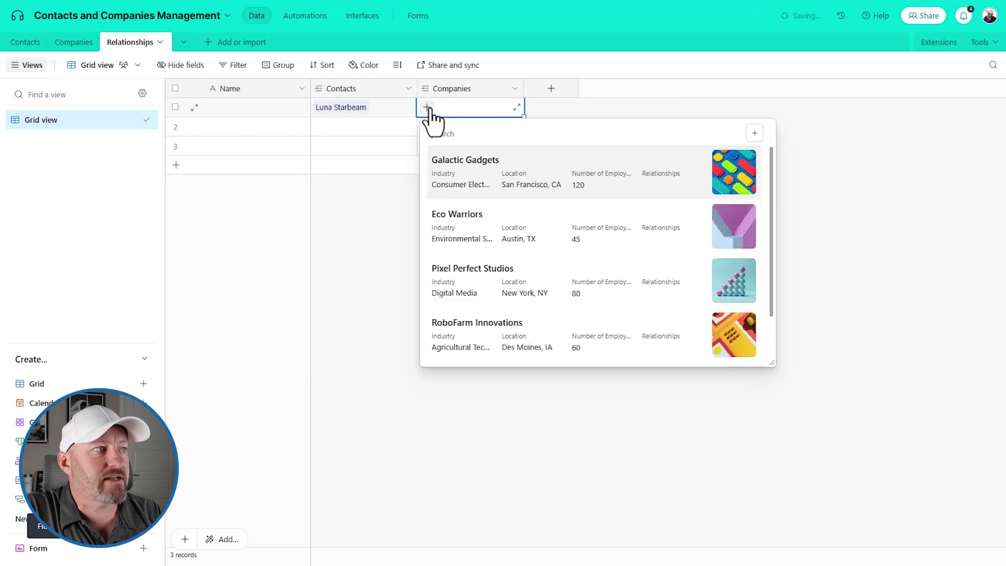
click(477, 178)
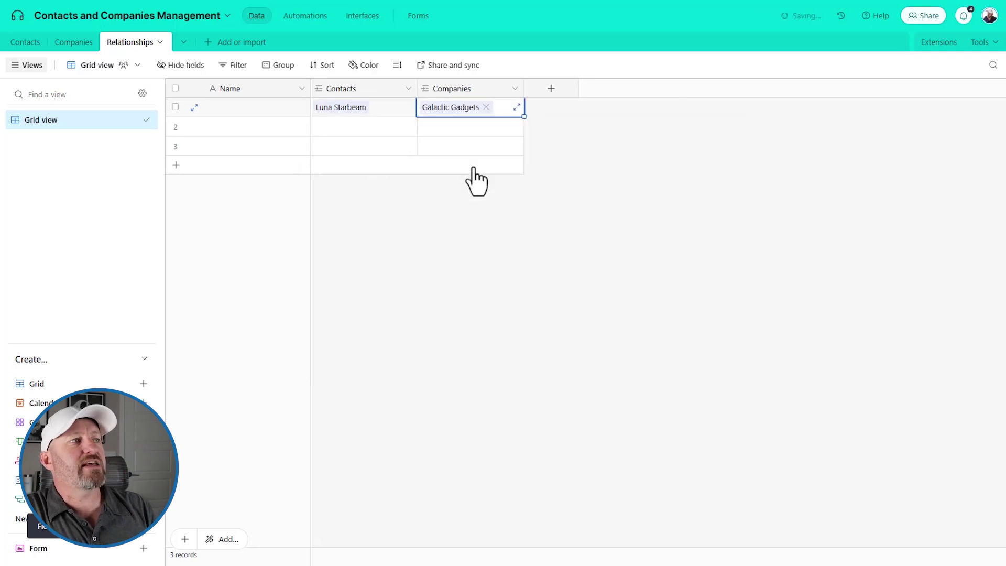
click(631, 157)
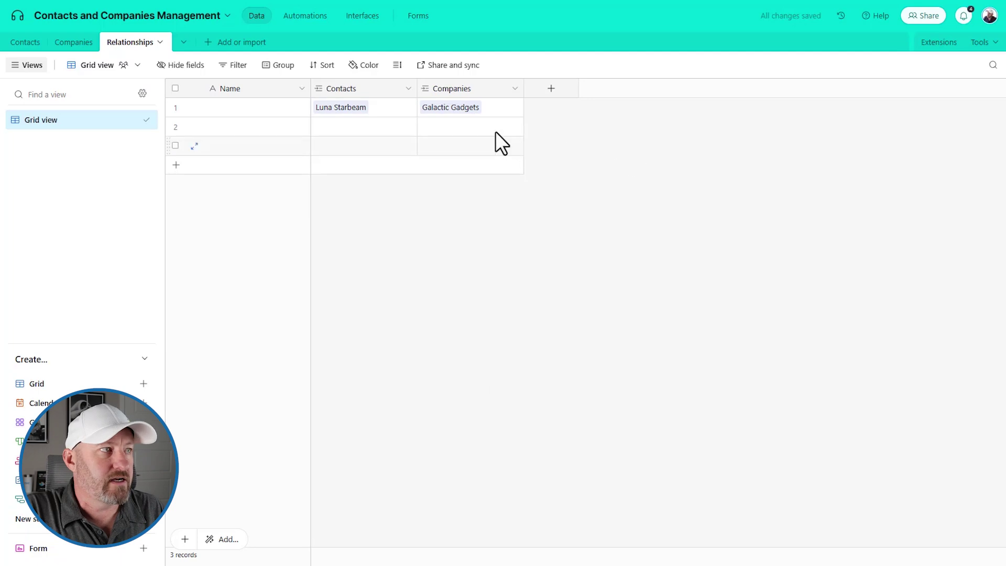
Step: Add a single-select 'Role' field with option 'Billing Contact' and set row 1 to it
click(554, 96)
text(Role)
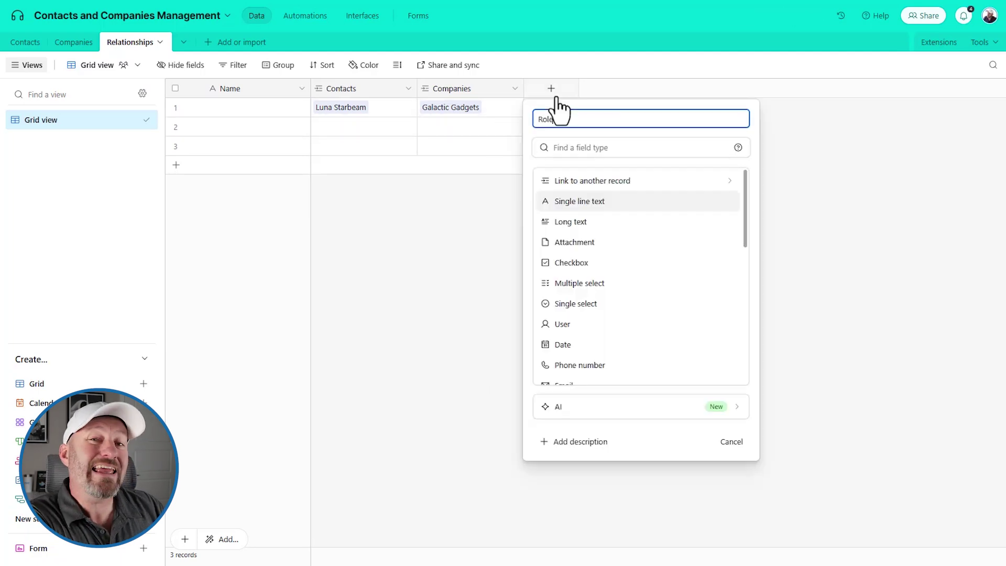
key(Tab)
text(sing)
click(576, 200)
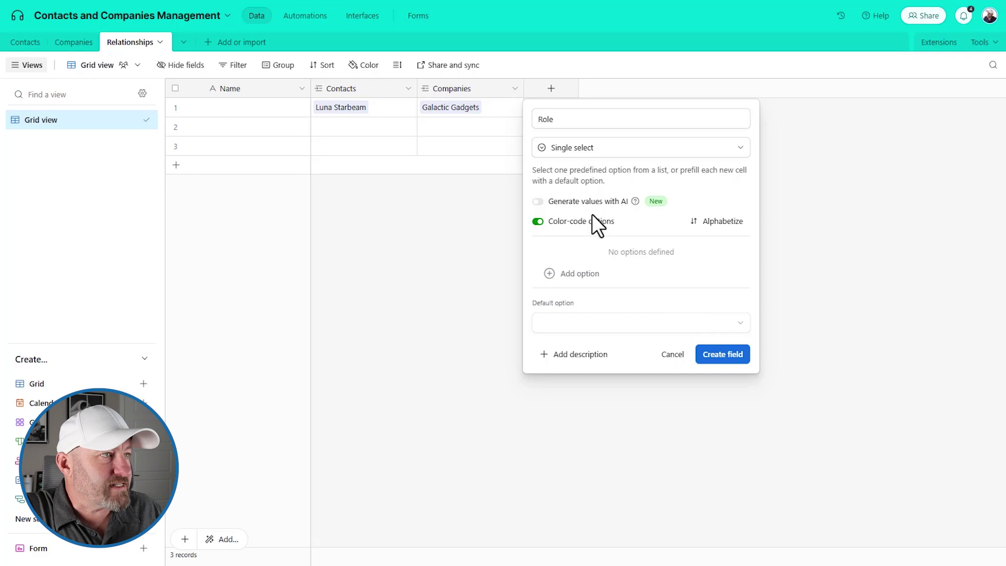
click(582, 275)
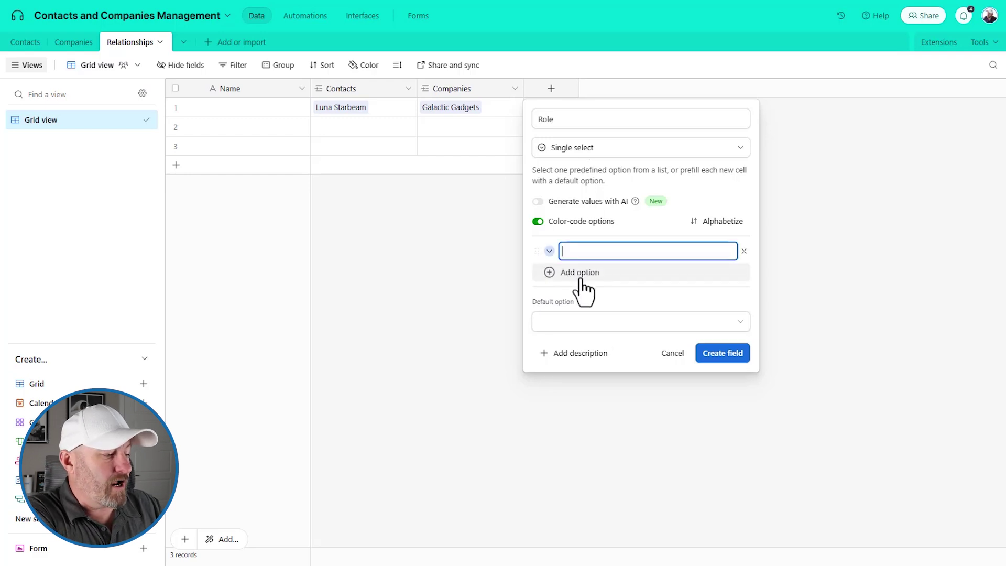
text(Billing Contact)
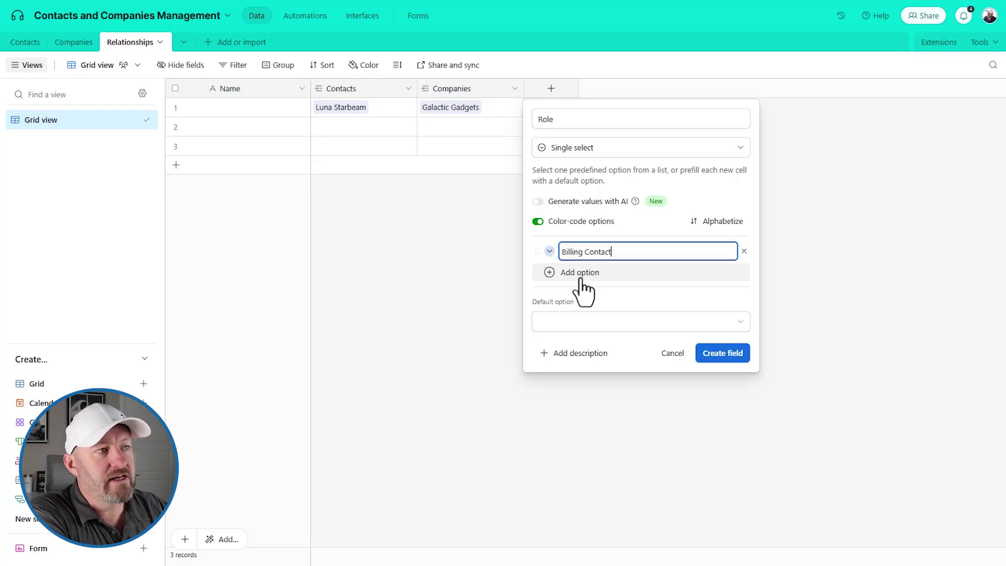
click(743, 358)
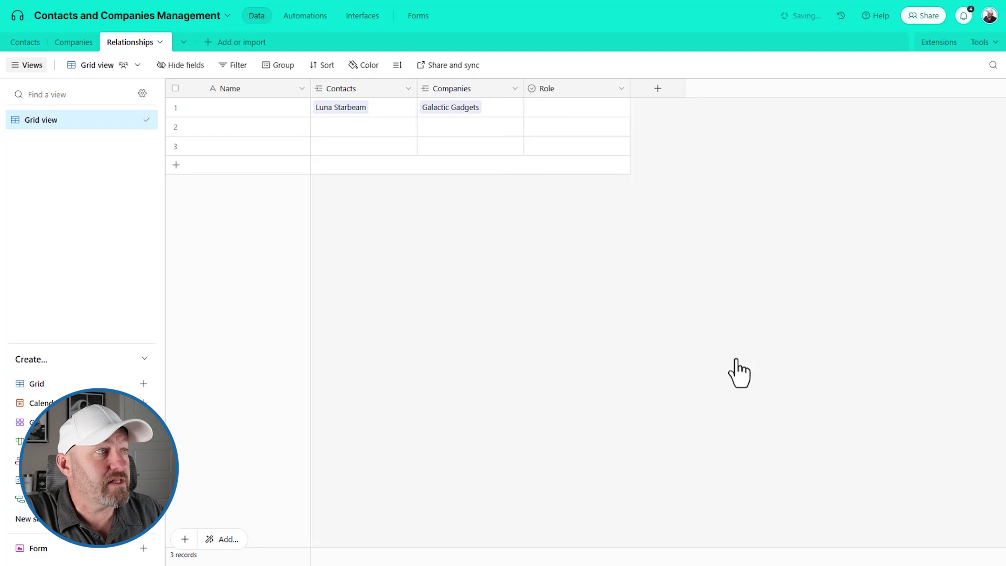
click(555, 109)
click(556, 110)
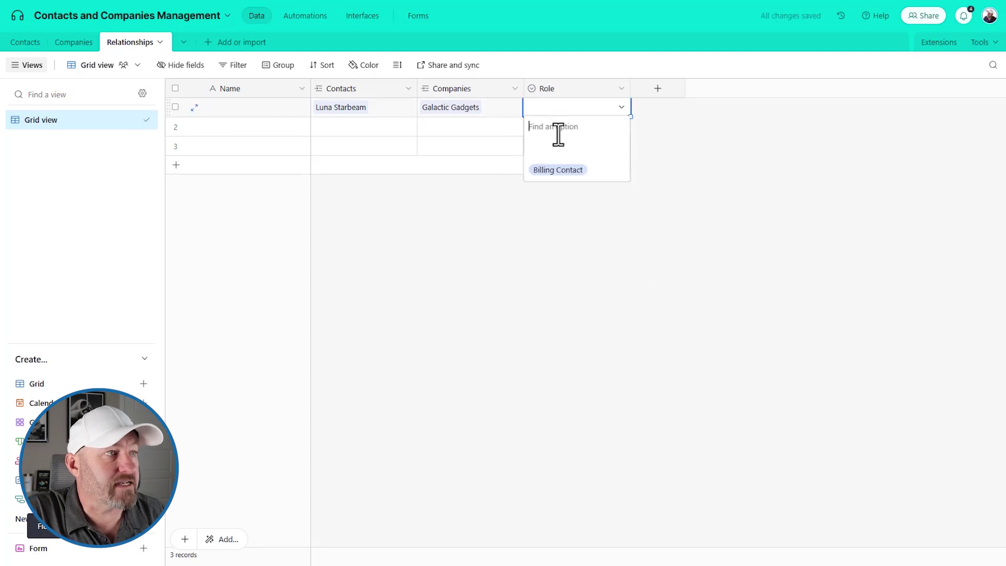
click(556, 168)
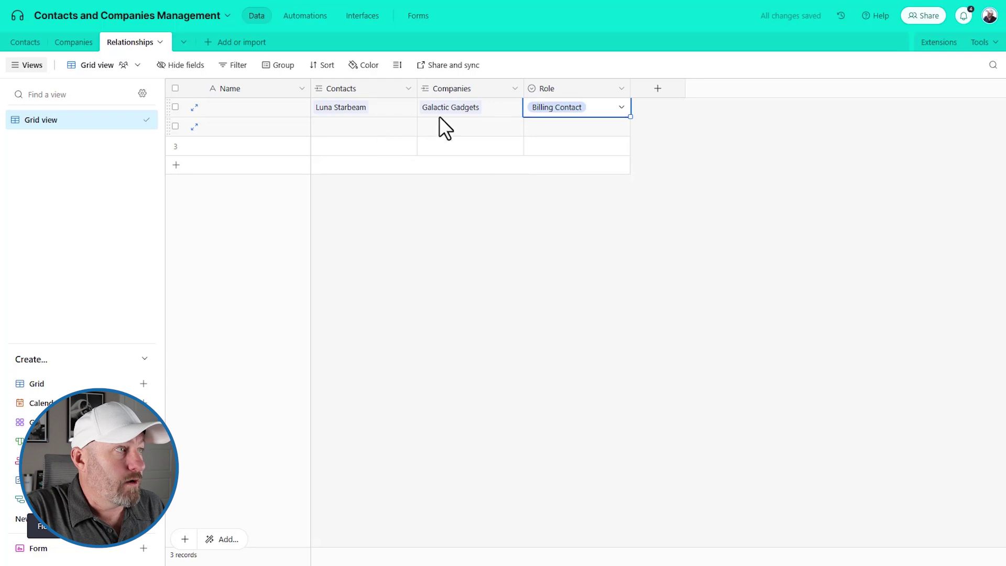
Step: Fill Galactic Gadgets down from row 1 into rows 2 and 3
click(449, 124)
click(505, 108)
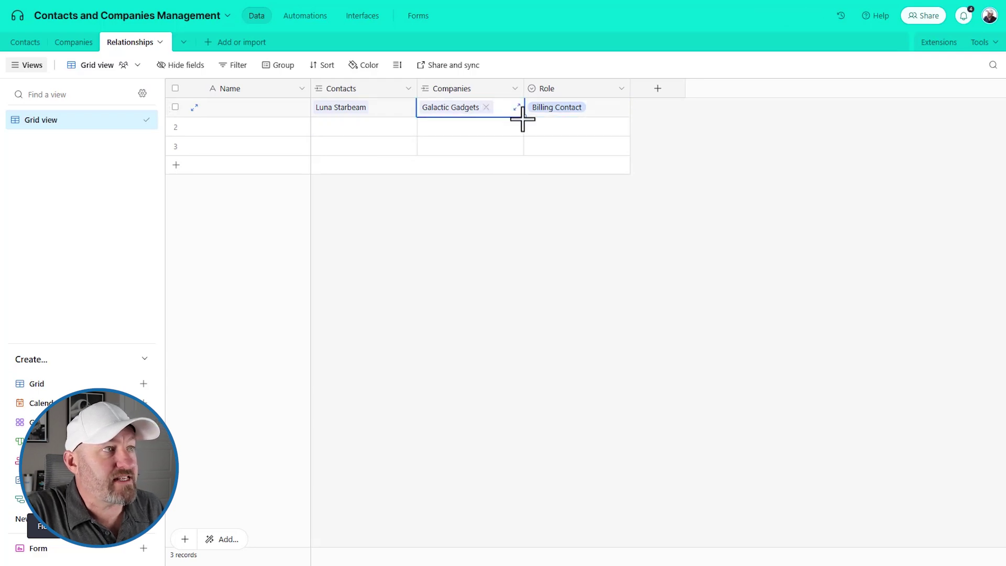
drag(523, 118, 498, 260)
Step: Link the second contact to row 2 and the third contact to row 3
click(338, 128)
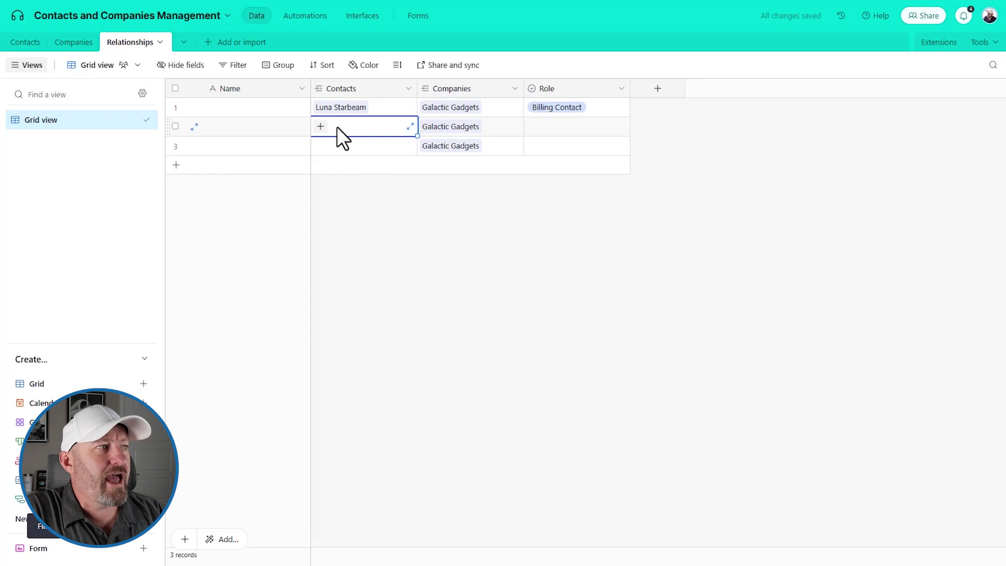
click(320, 126)
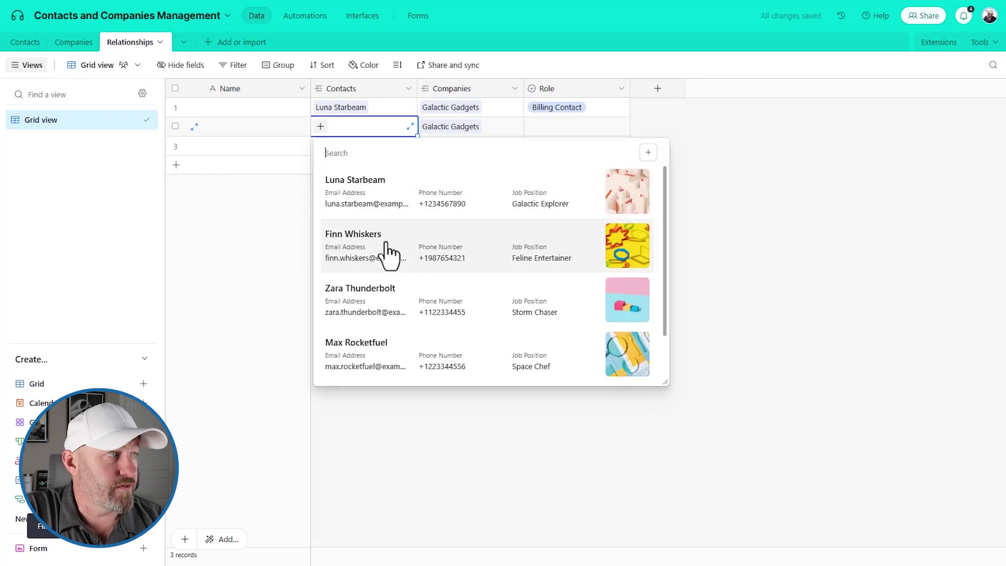
click(390, 255)
click(320, 150)
click(321, 146)
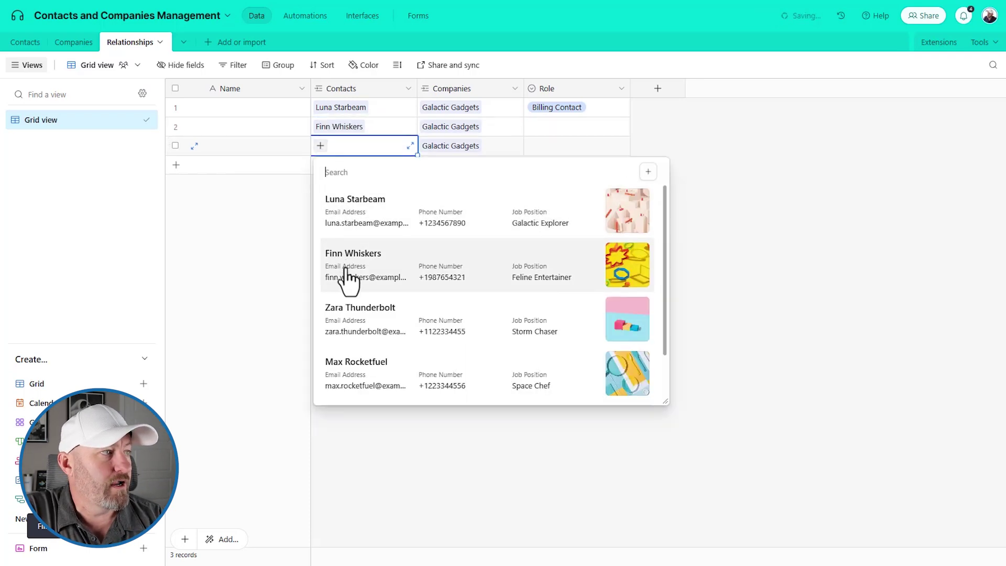
click(348, 321)
click(445, 279)
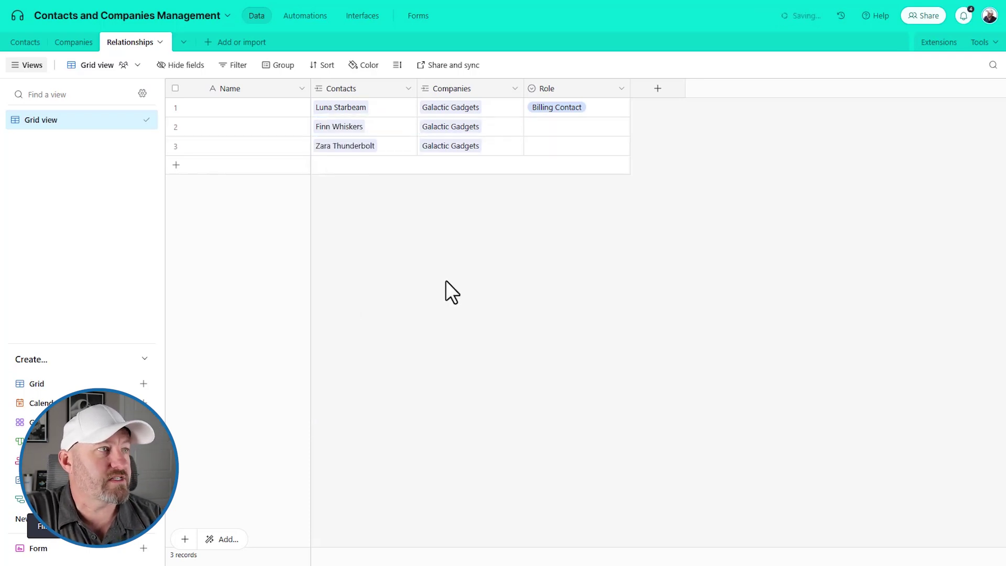
Step: Give row 2 the new role 'Dealmaker' and row 3 the new role 'Admin'
click(550, 127)
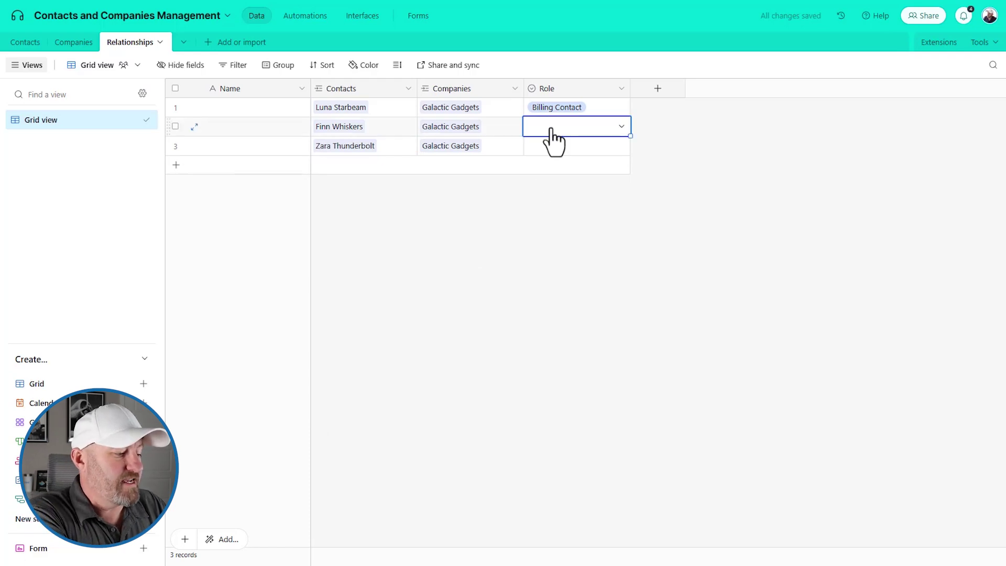
text(Deal)
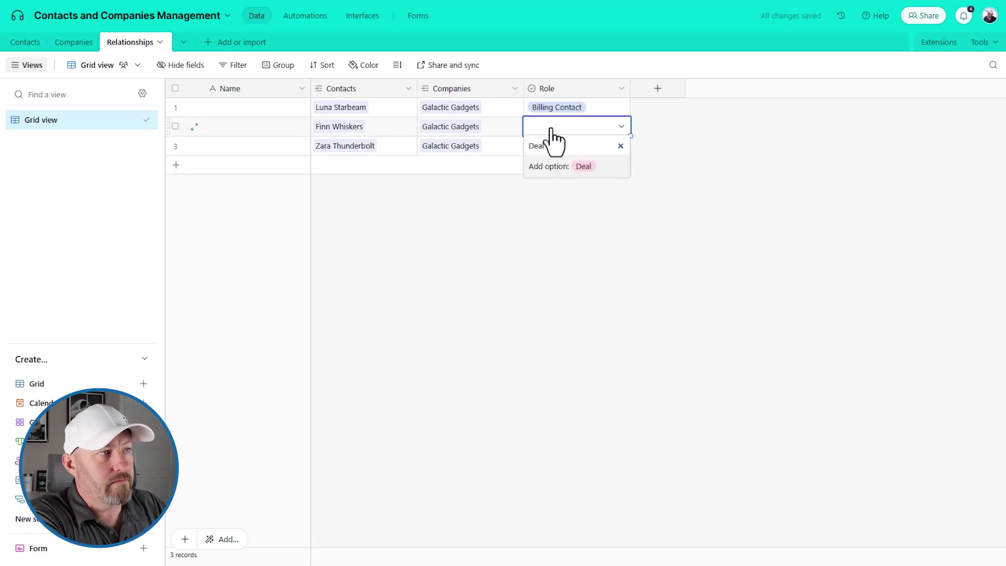
text(maker)
key(Return)
key(Down)
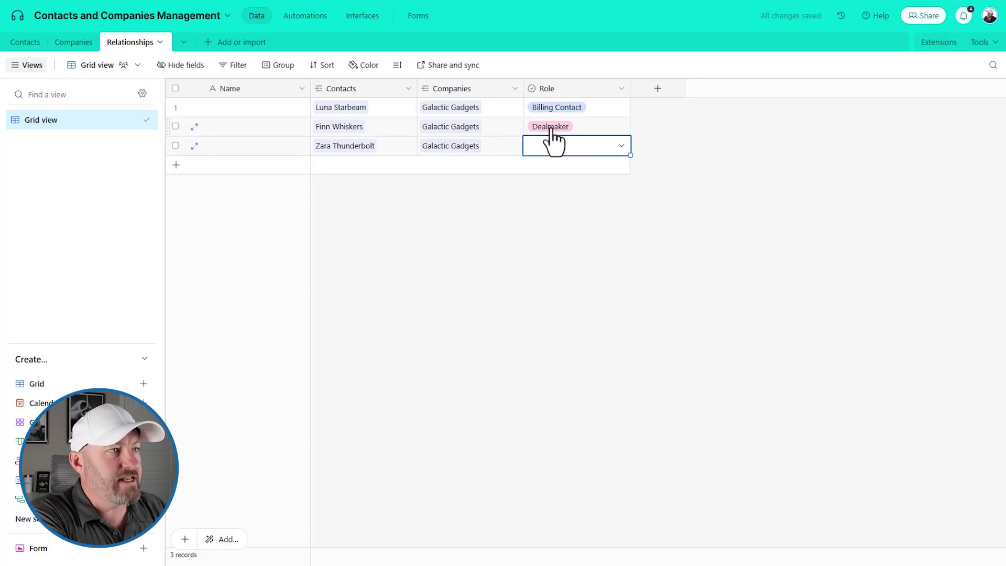
text(Admin)
key(Return)
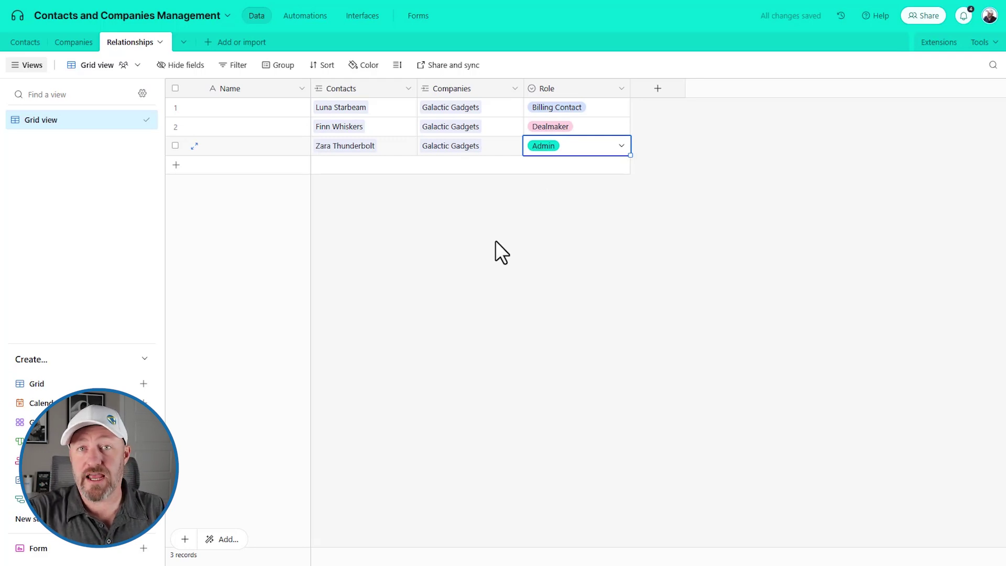
Step: Turn Name into the formula CONCATENATE(Contacts,' | ',Companies), confirm it, and widen the column
double_click(235, 89)
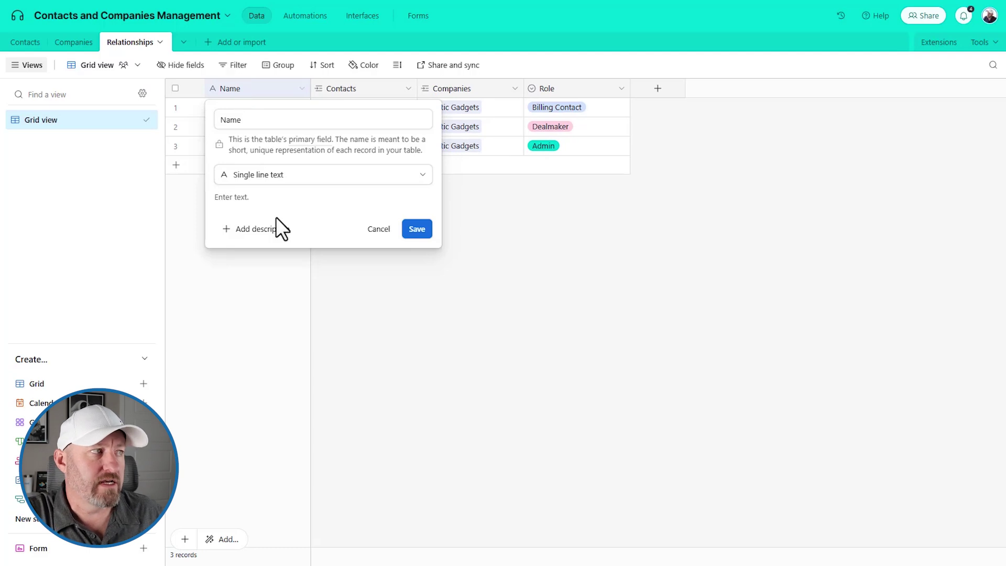
click(264, 181)
text(f)
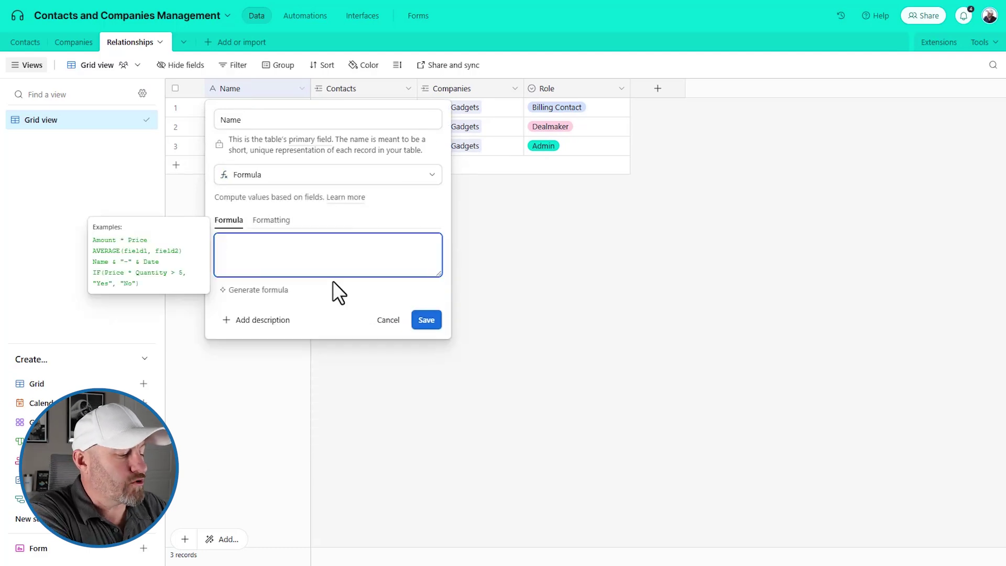
text(conca)
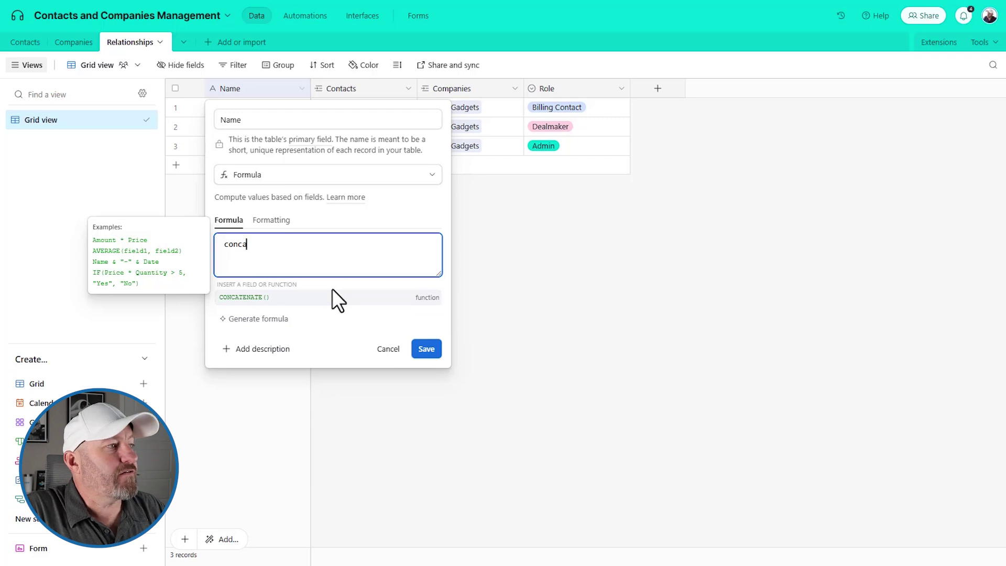
click(333, 296)
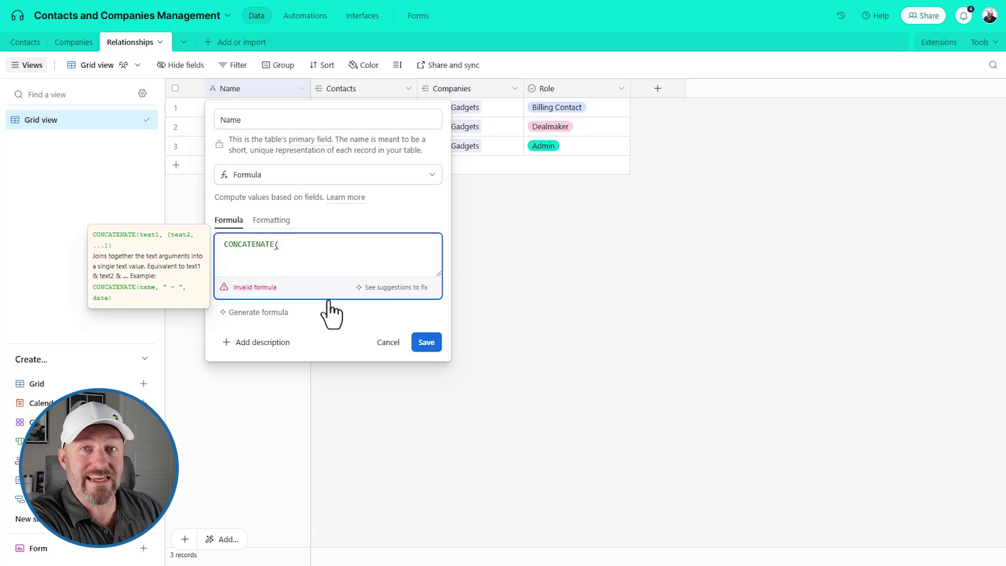
text(conta)
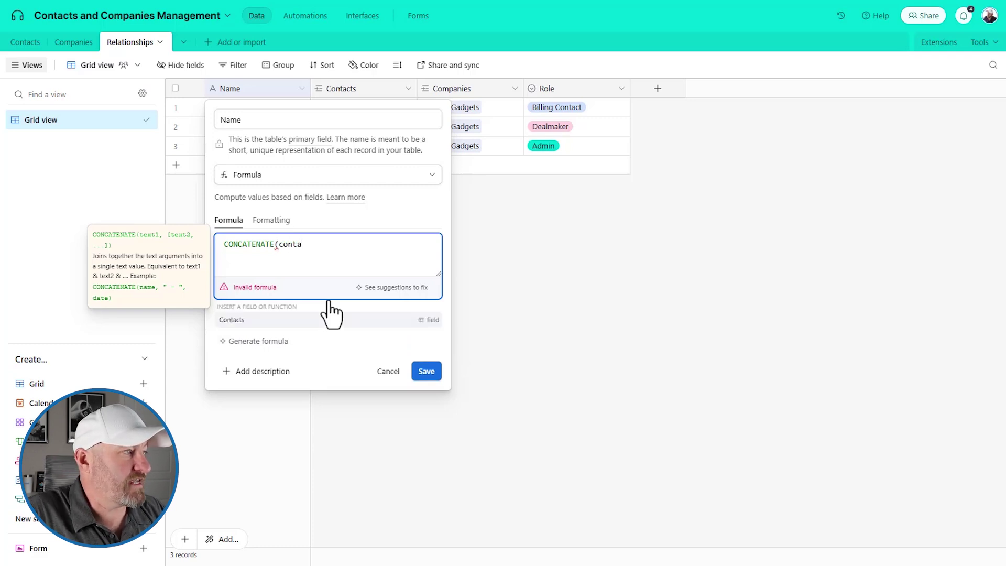
click(329, 320)
text(,)
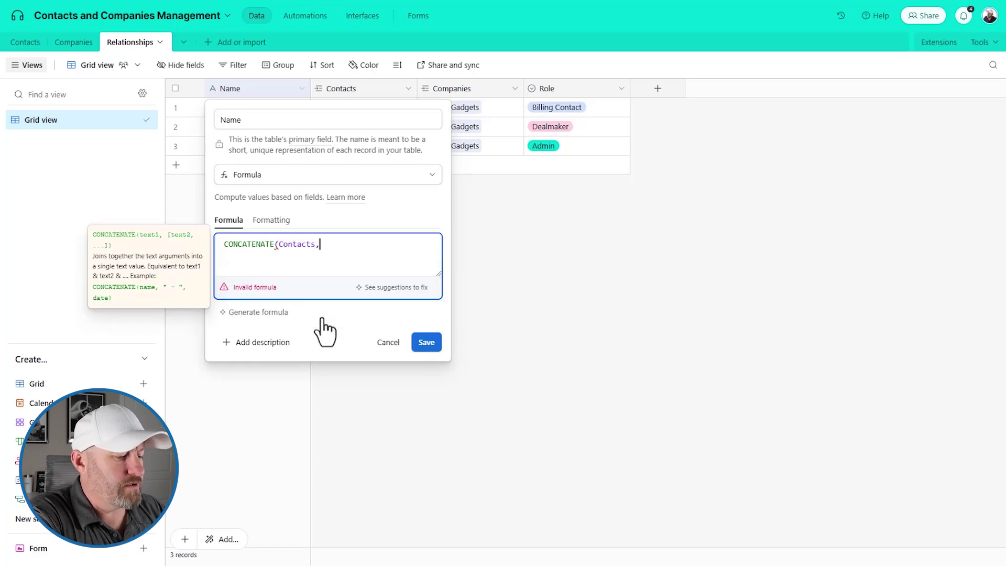
text(' | ',com)
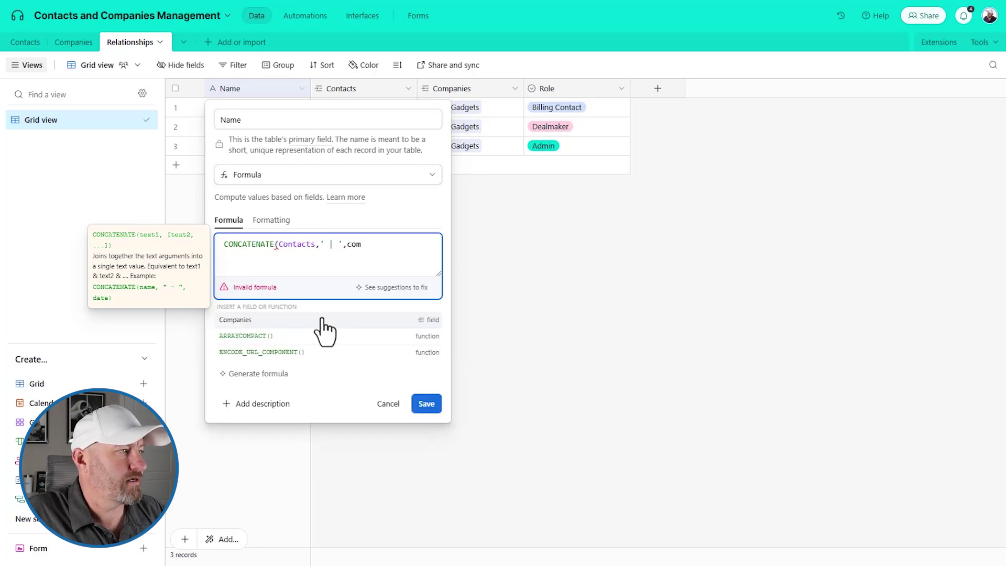
click(321, 316)
text())
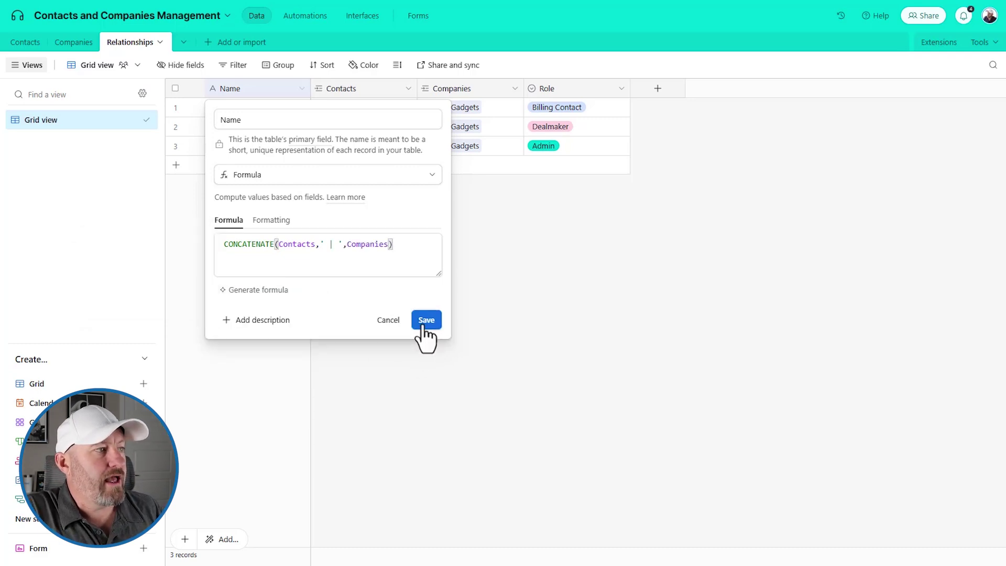
click(426, 320)
click(609, 362)
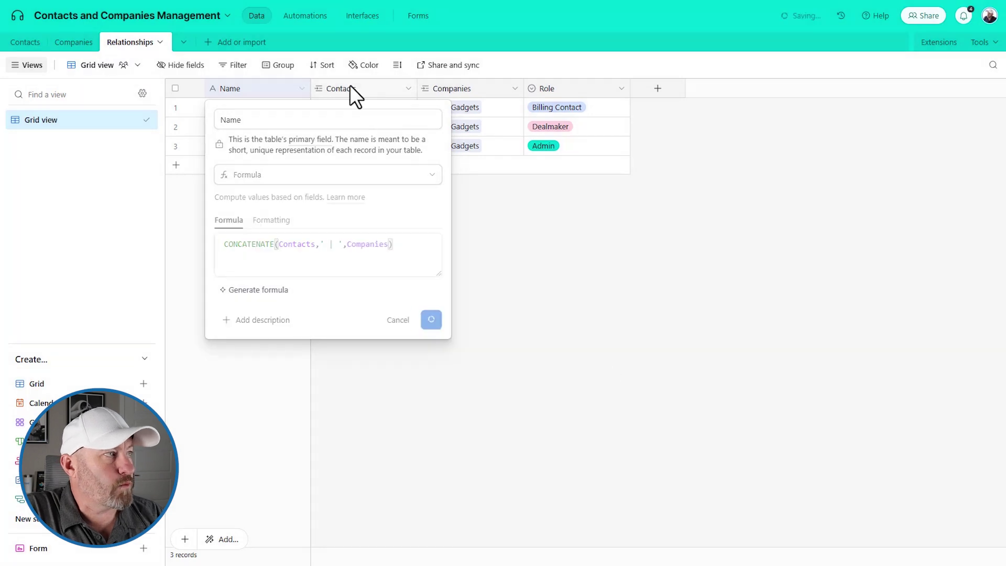
drag(311, 89, 424, 167)
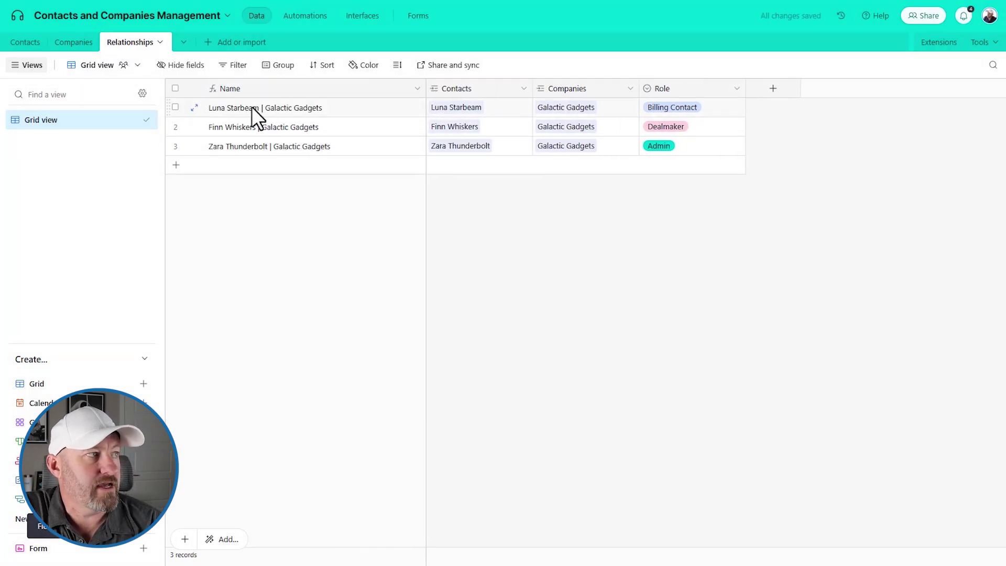
Step: Check the combined names, then group records by Companies, showing Galactic Gadgets with 3
click(217, 111)
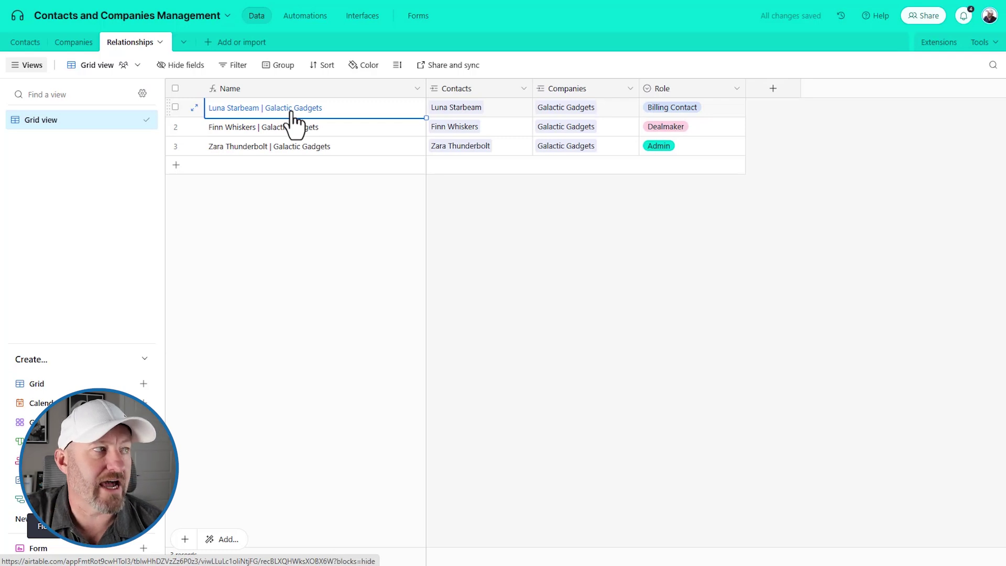
click(234, 132)
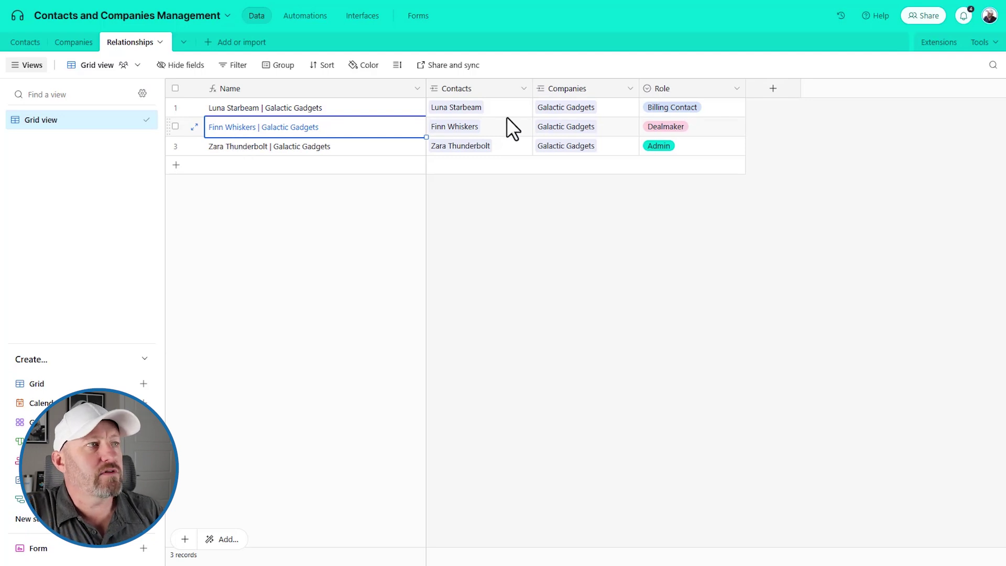
right_click(555, 89)
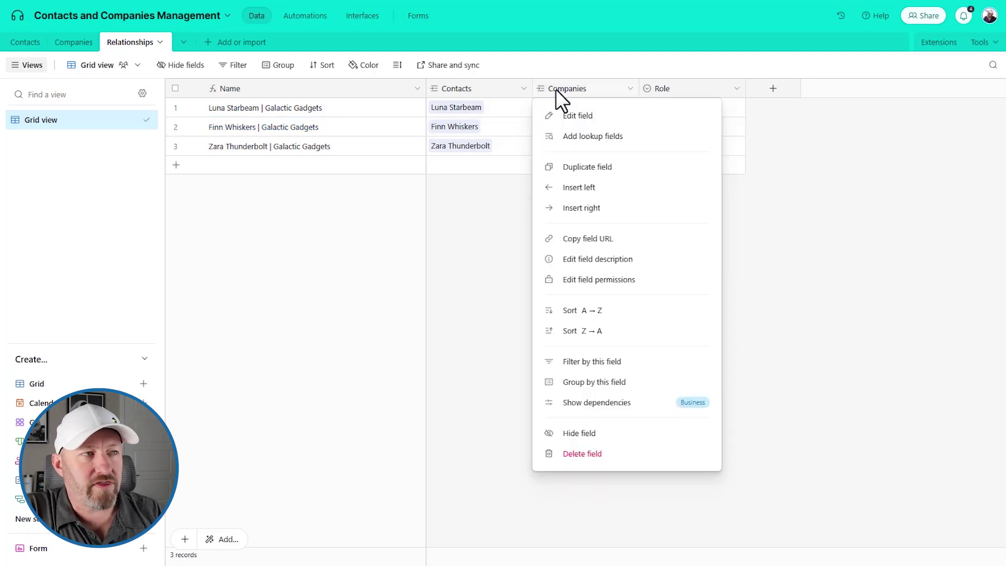
click(583, 386)
click(478, 347)
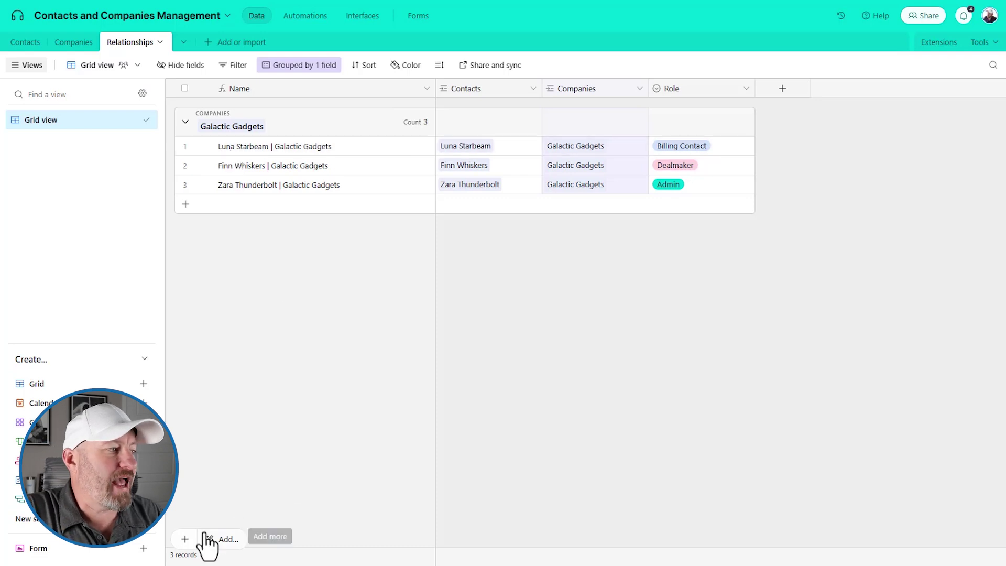
Step: Add a fourth record linking the first contact to Eco Warriors with role Admin
click(188, 539)
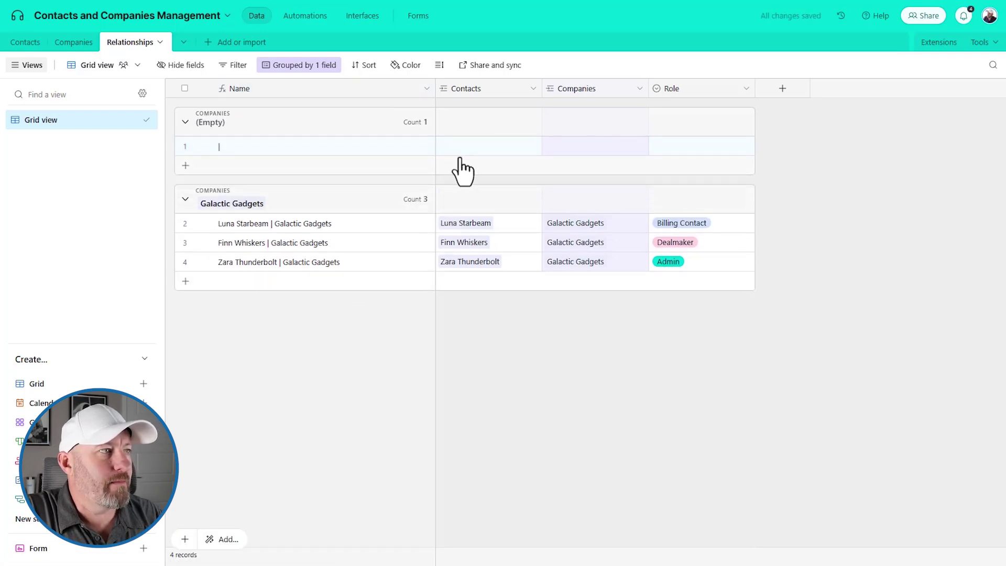
click(458, 146)
click(443, 145)
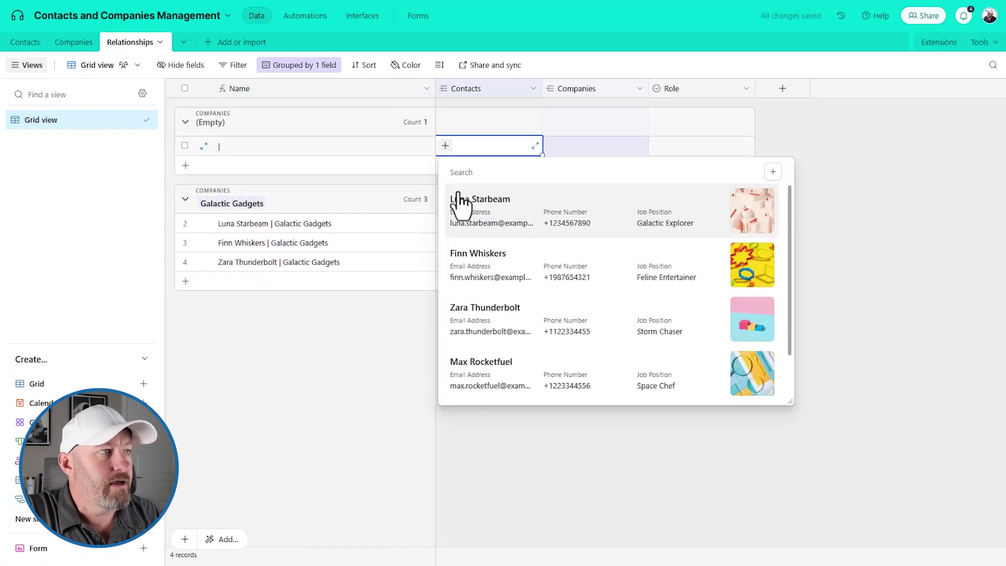
click(463, 196)
click(552, 147)
click(552, 145)
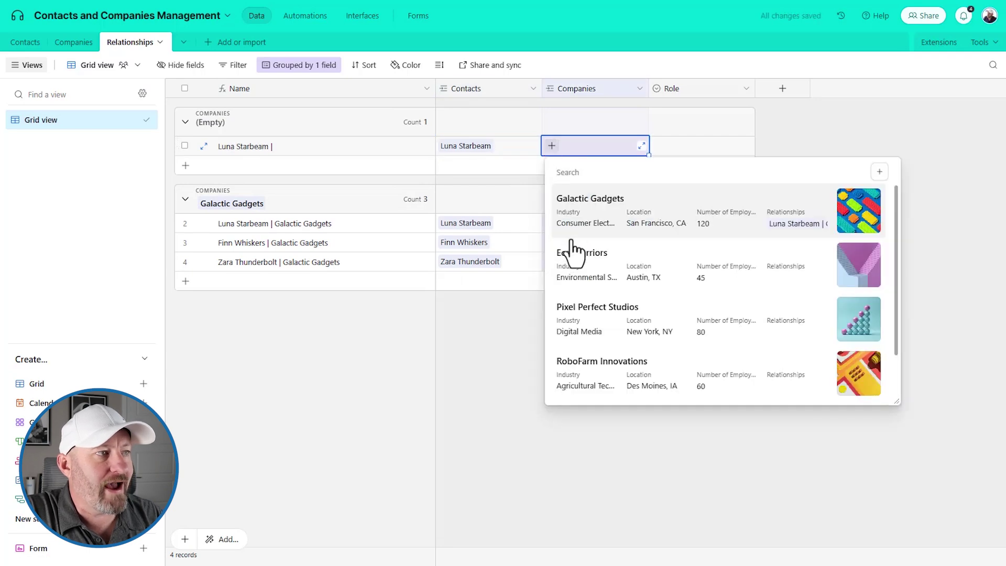
click(568, 256)
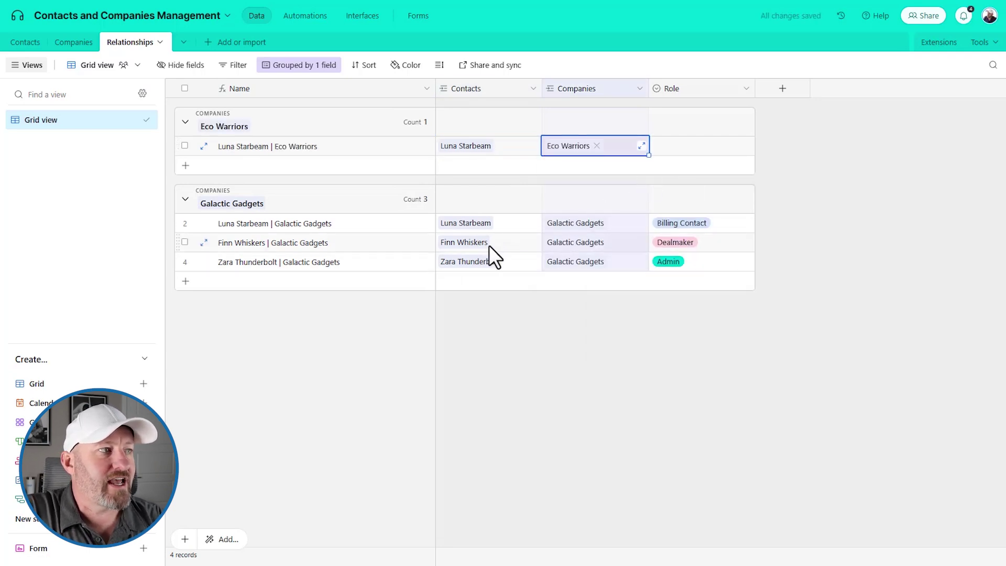
double_click(662, 146)
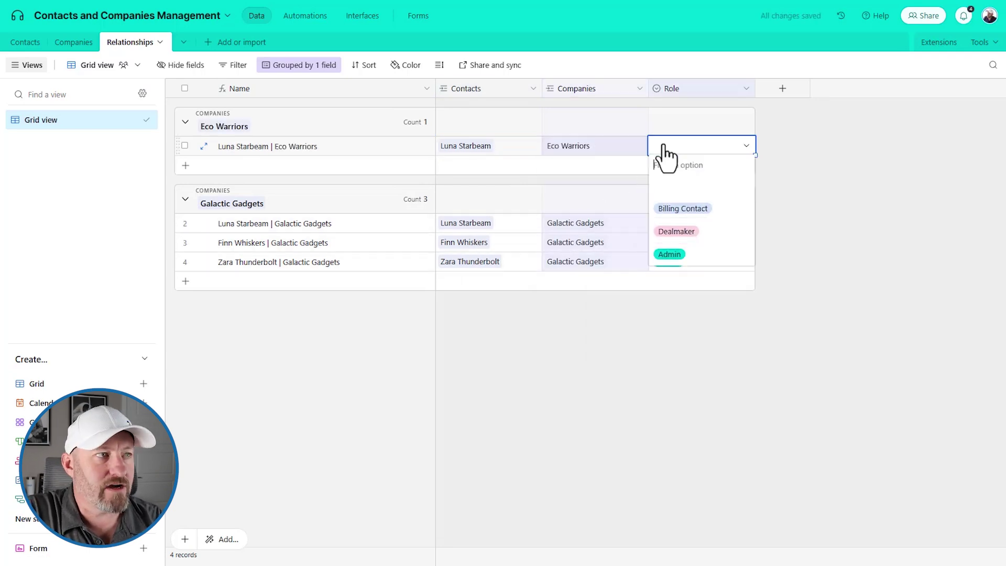
click(668, 254)
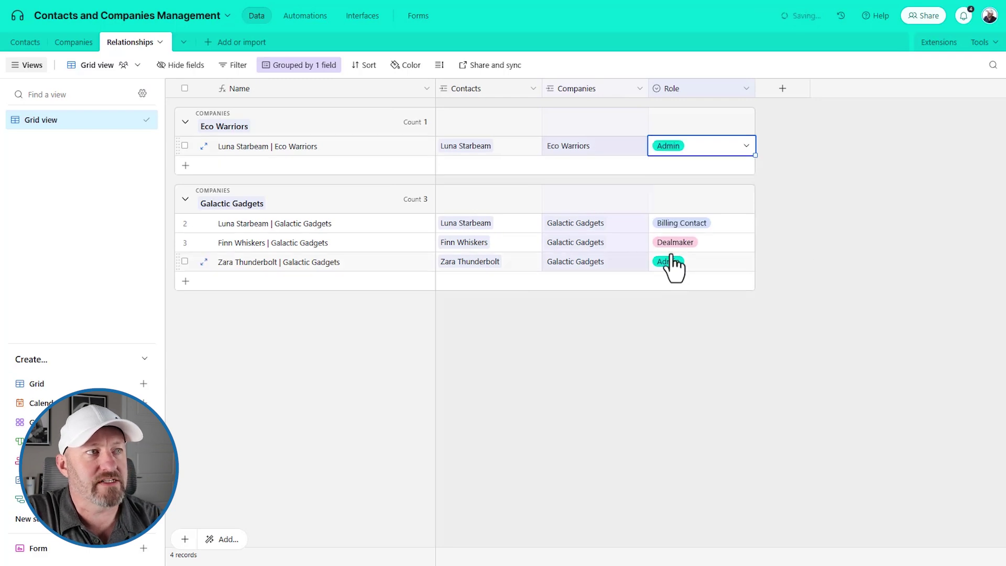
click(476, 151)
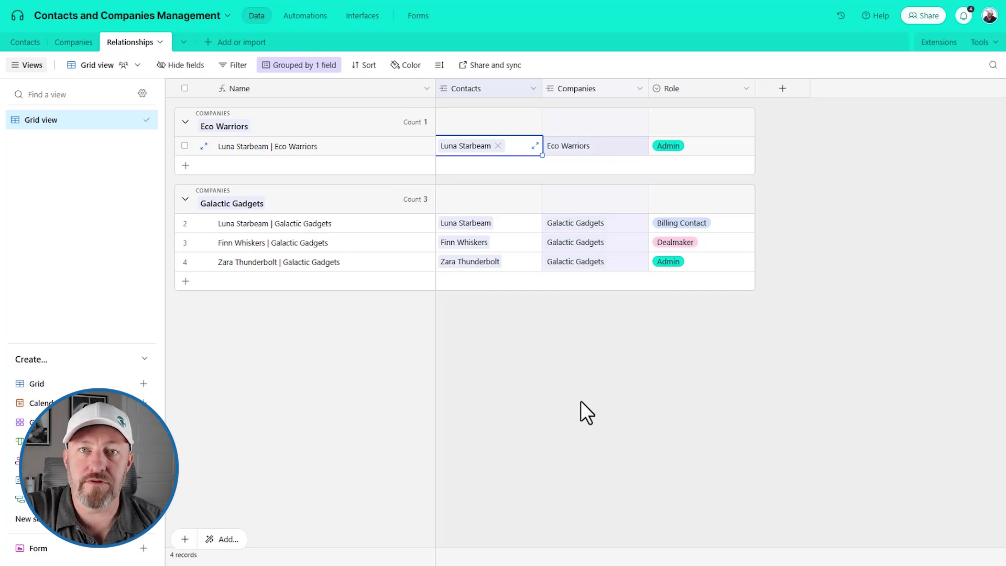
Step: Widen the Contacts Relationships column to reveal the first contact's Galactic Gadgets and Eco Warriors links, then view Companies
click(26, 42)
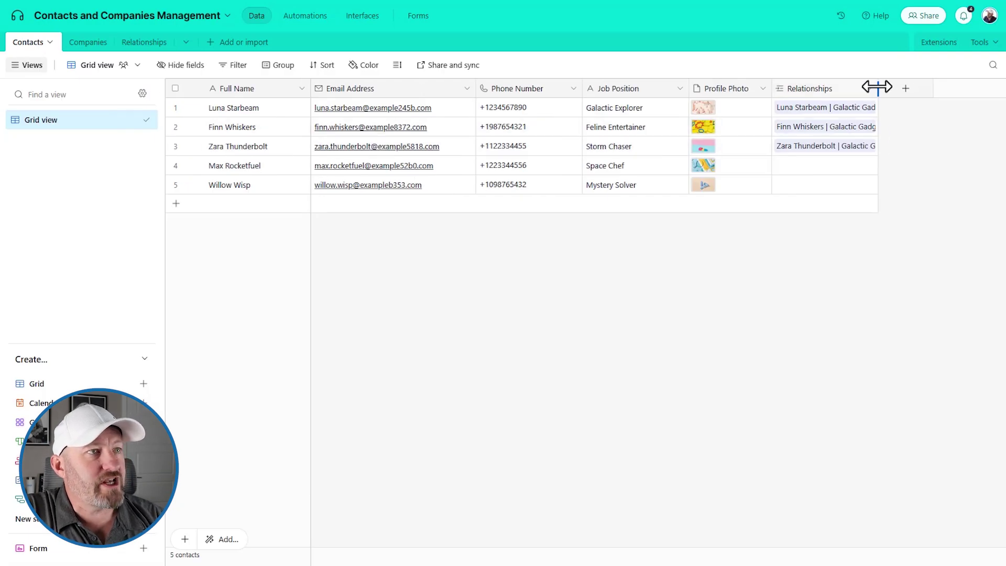
drag(878, 88, 1002, 110)
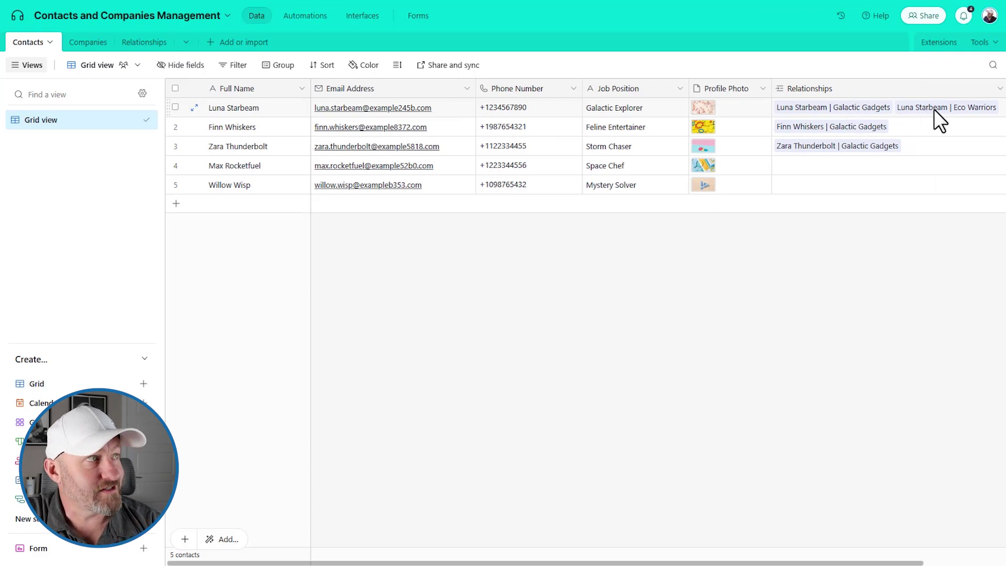
click(84, 42)
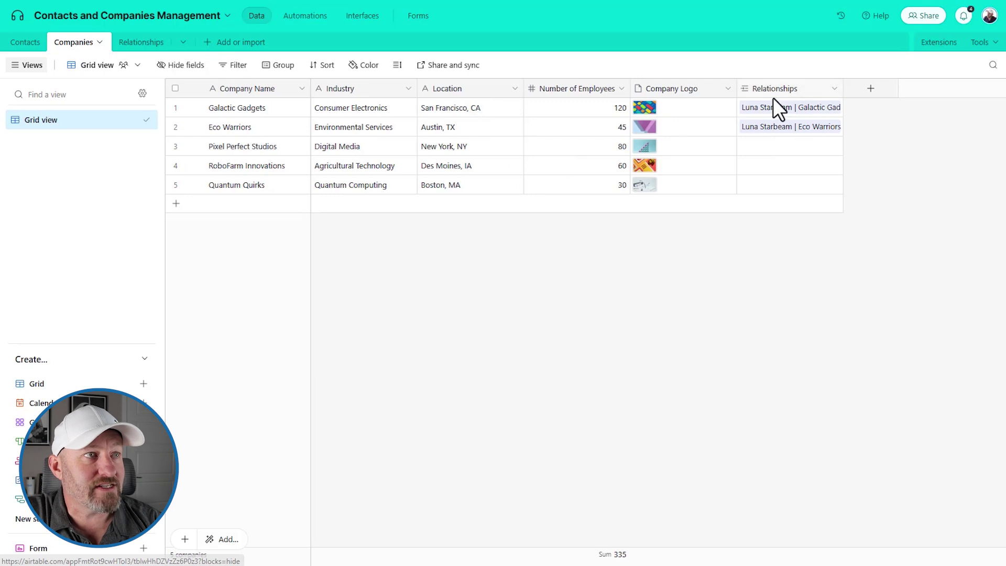
Step: Widen the Companies Relationships column until all three Galactic Gadgets relationship records show
drag(842, 88, 958, 109)
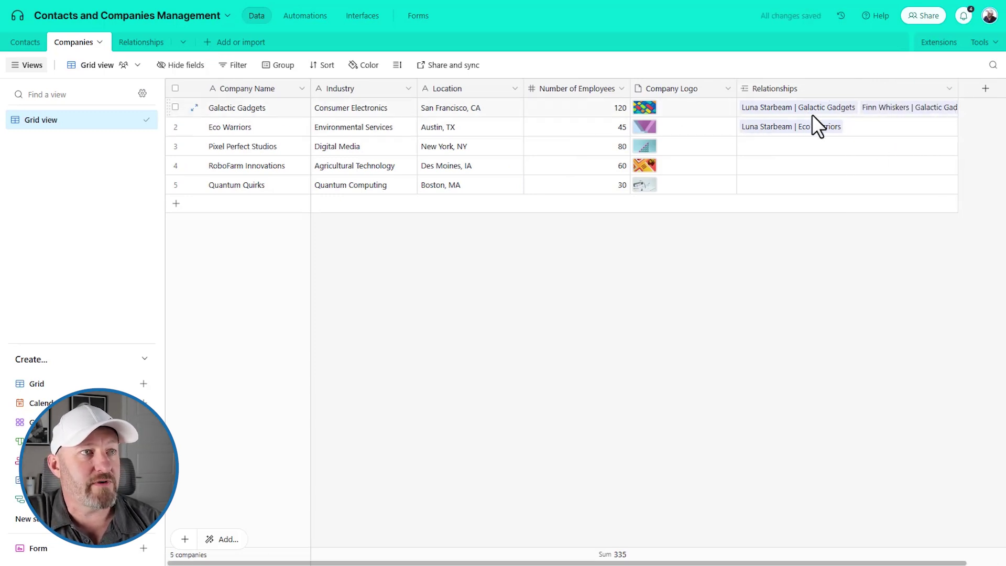
drag(957, 87, 1000, 102)
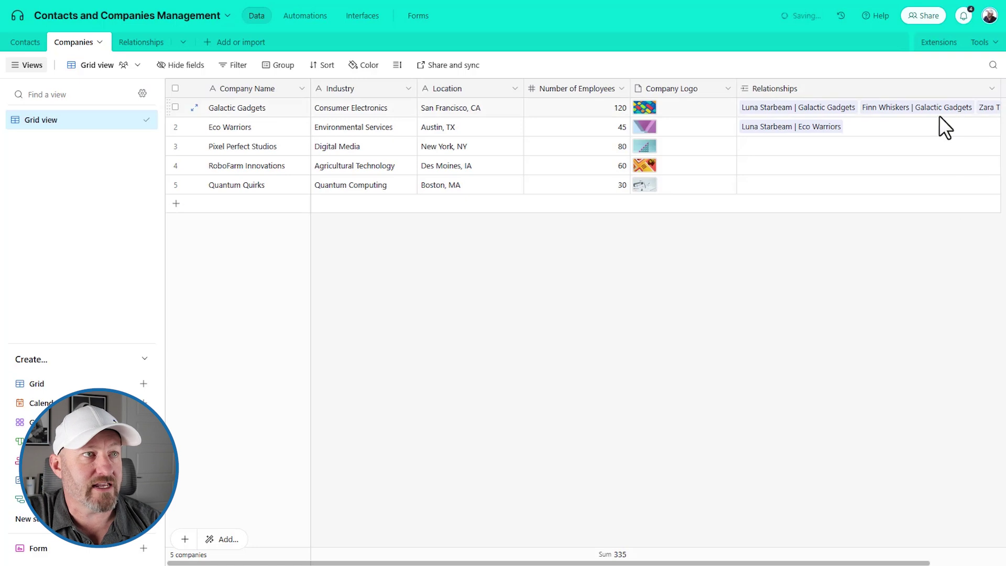